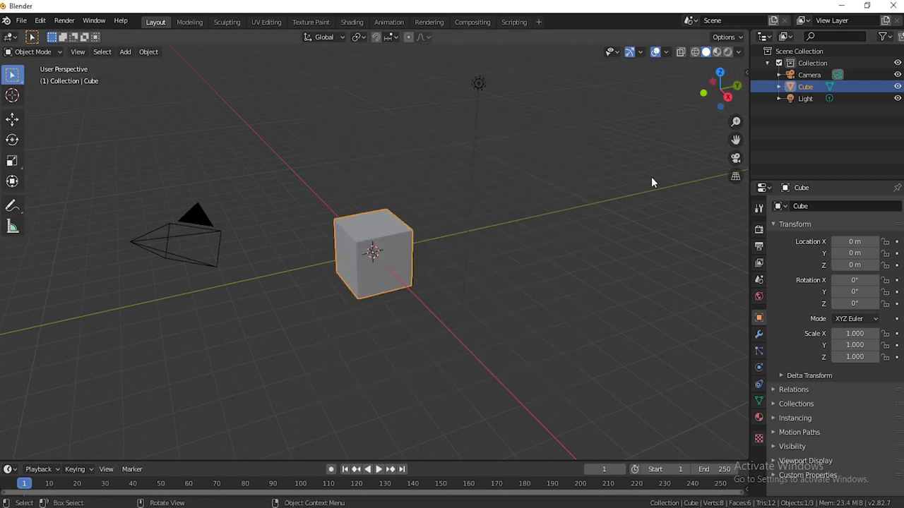
Step: Dock the Shortcut VUr key display on the left side and start it
{"action": "key", "text": "n"}
{"action": "left_click", "coordinate": [743, 146]}
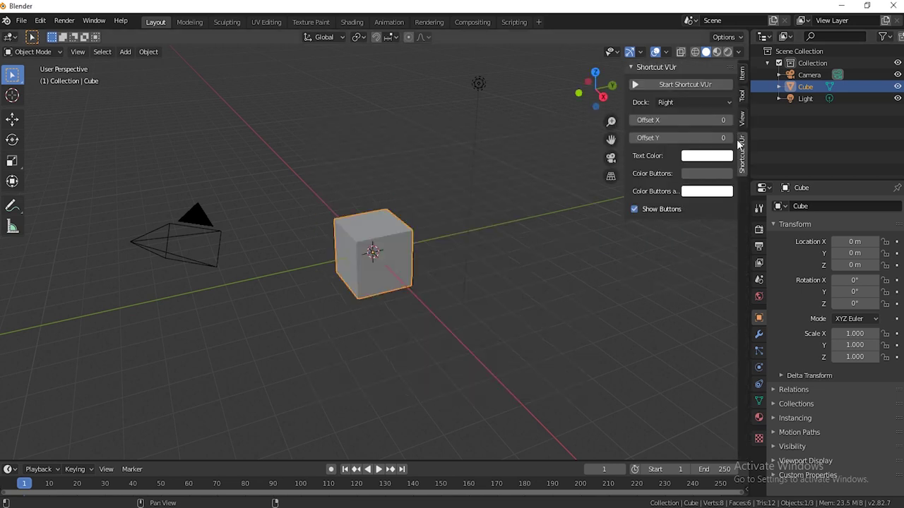
{"action": "left_click", "coordinate": [713, 102]}
{"action": "left_click", "coordinate": [701, 115]}
{"action": "left_click", "coordinate": [702, 85]}
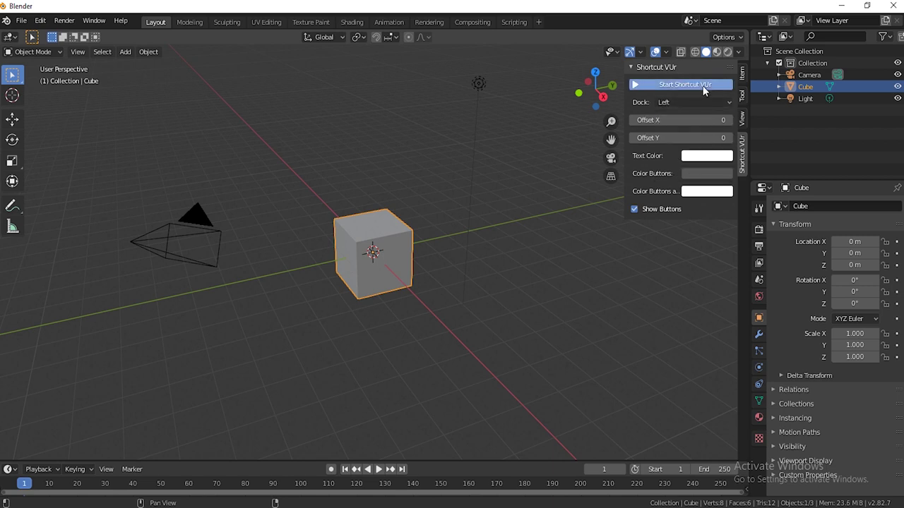
{"action": "key", "text": "n"}
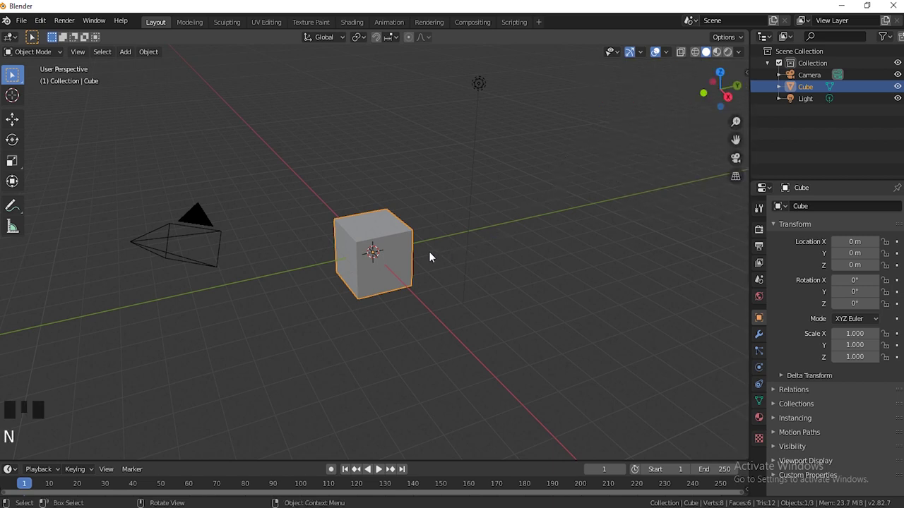
Step: Replace the default cube with a mesh plane scaled up to about 4.01
{"action": "key", "text": "x"}
{"action": "left_click", "coordinate": [385, 245]}
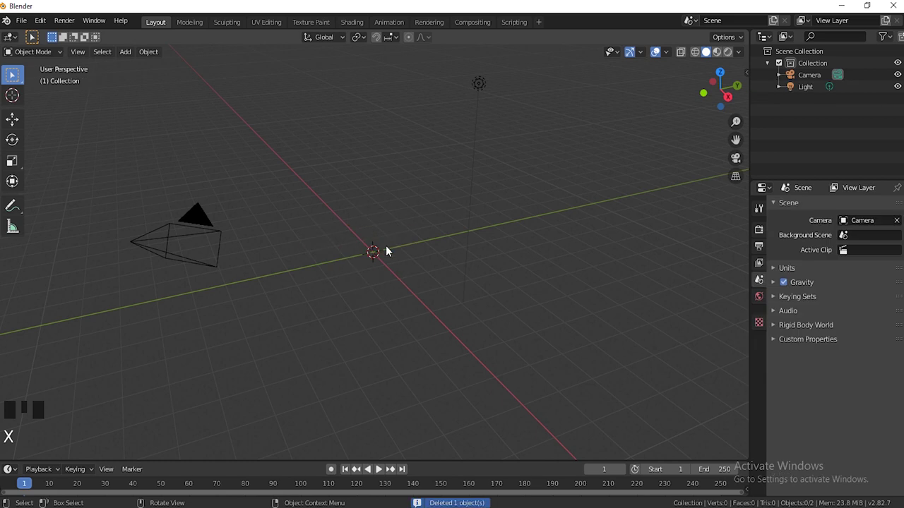
{"action": "key", "text": "shift+a"}
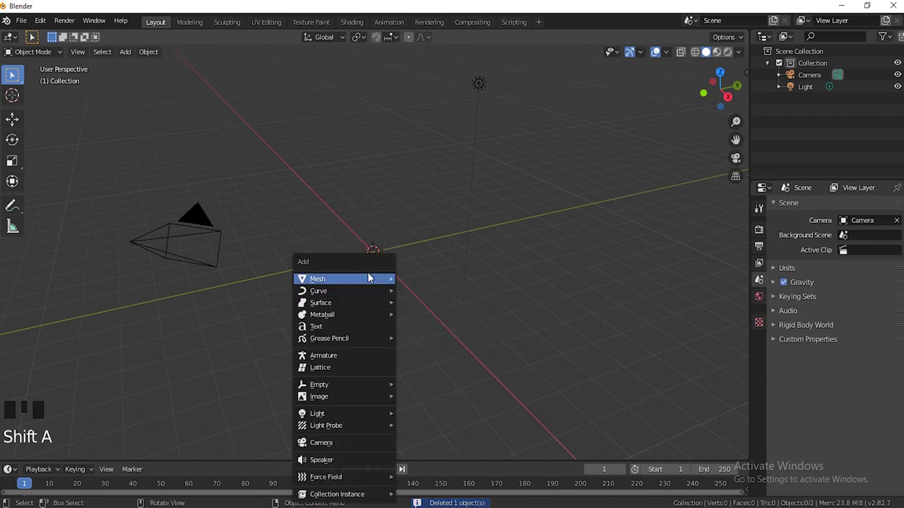
{"action": "mouse_move", "coordinate": [346, 279]}
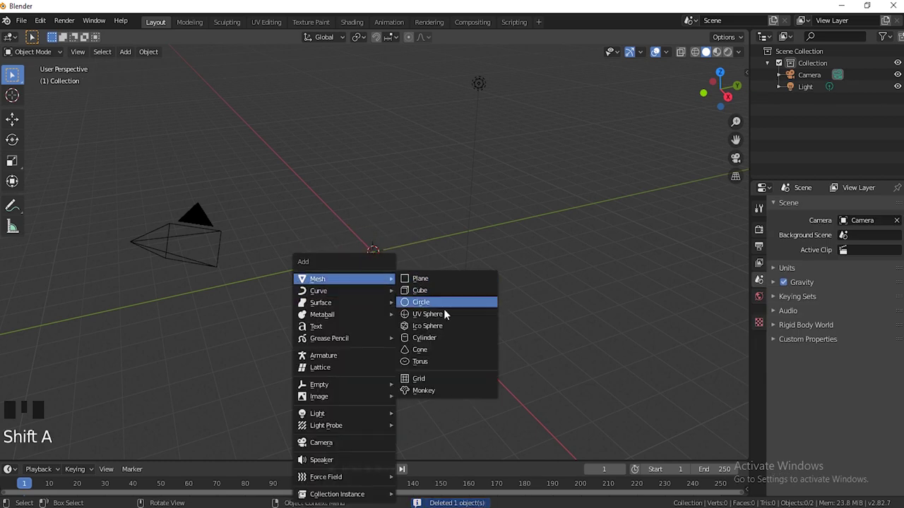
{"action": "left_click", "coordinate": [417, 278]}
{"action": "key", "text": "s"}
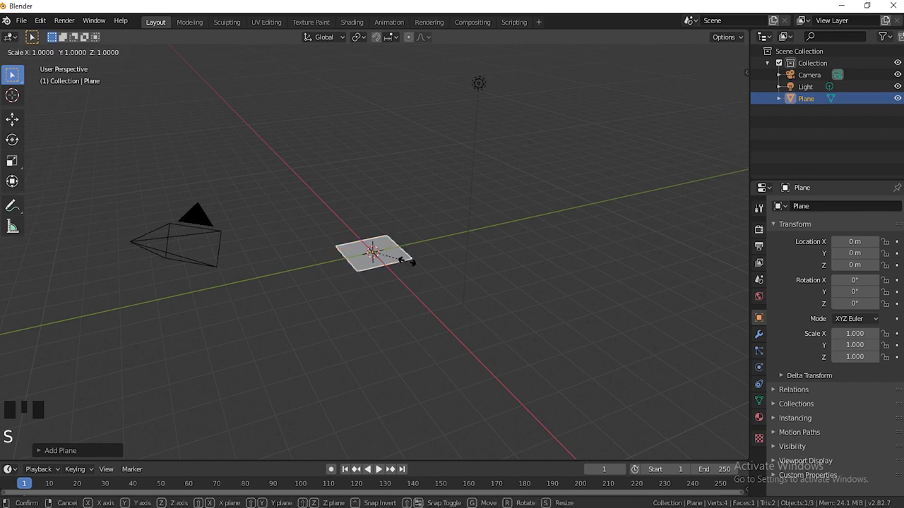
{"action": "left_click", "coordinate": [514, 320]}
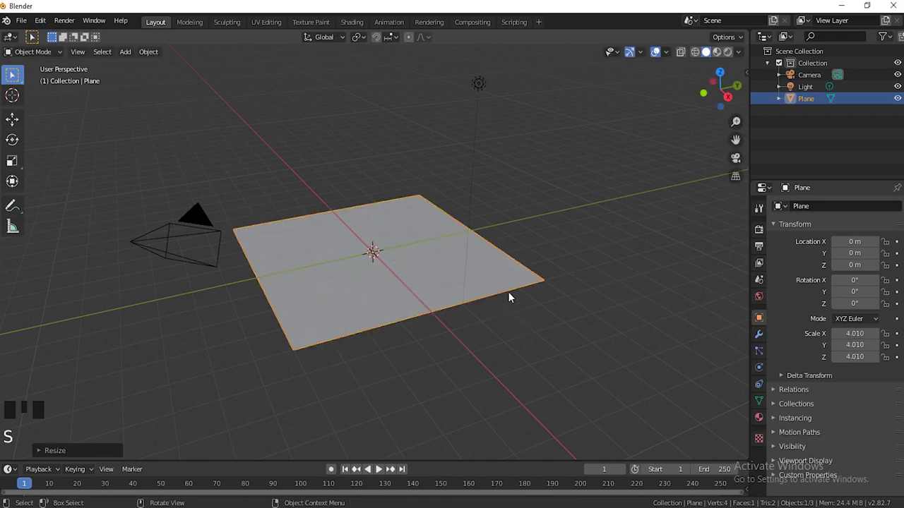
Step: Add a hair particle system to the plane with a particle number of 50000
{"action": "left_click", "coordinate": [759, 350]}
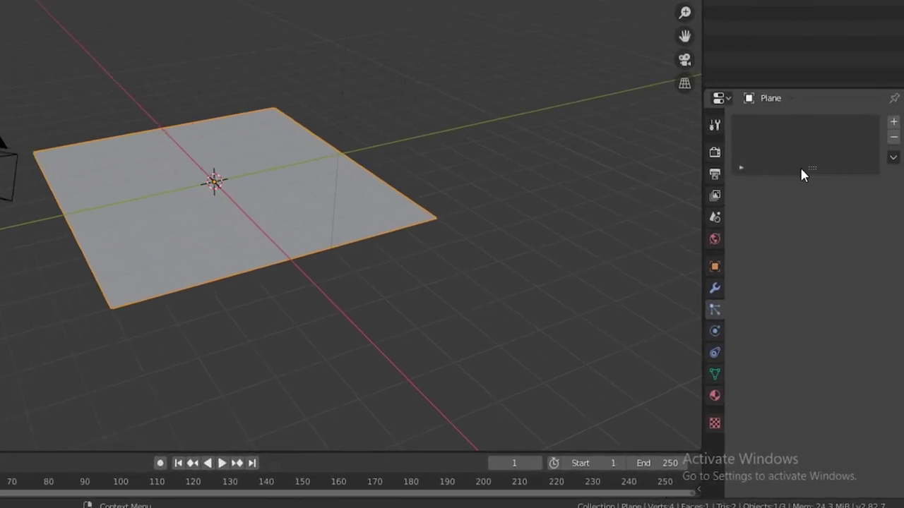
{"action": "left_click", "coordinate": [890, 40]}
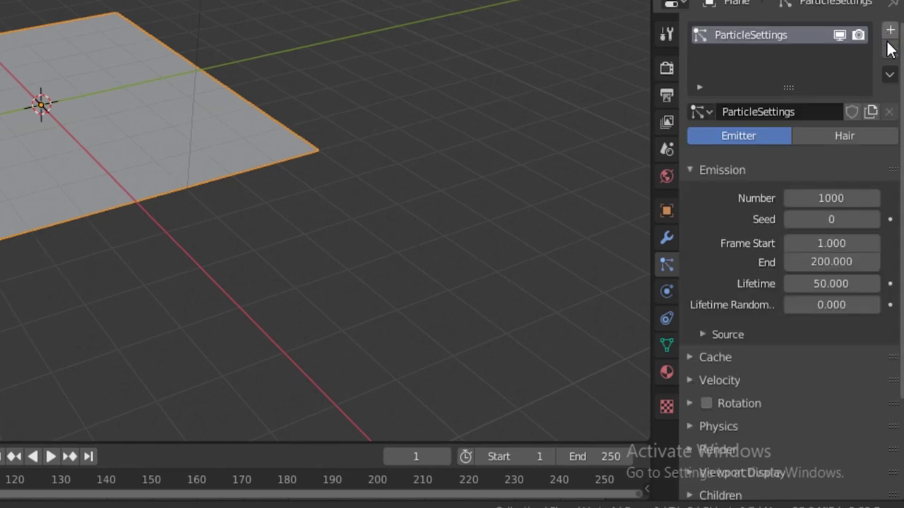
{"action": "left_click", "coordinate": [840, 137]}
{"action": "left_click", "coordinate": [833, 218]}
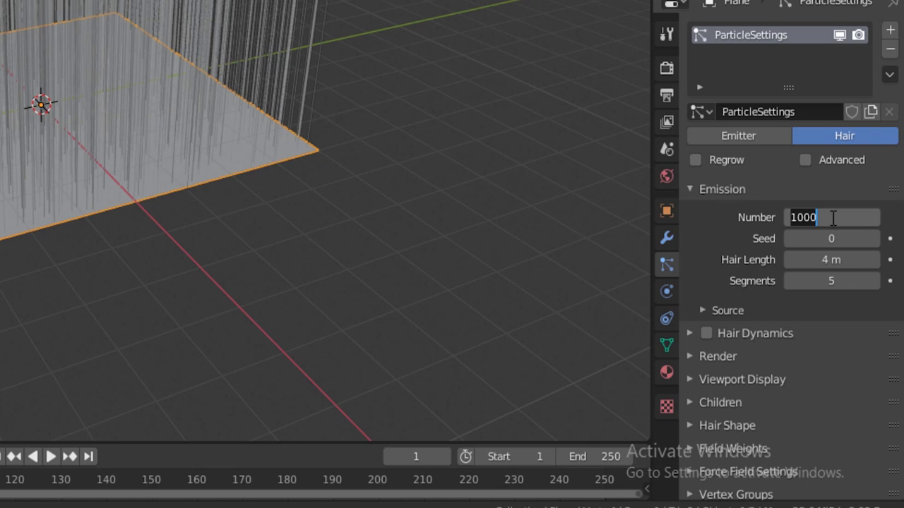
{"action": "key", "text": "BackSpace"}
{"action": "type", "text": "50"}
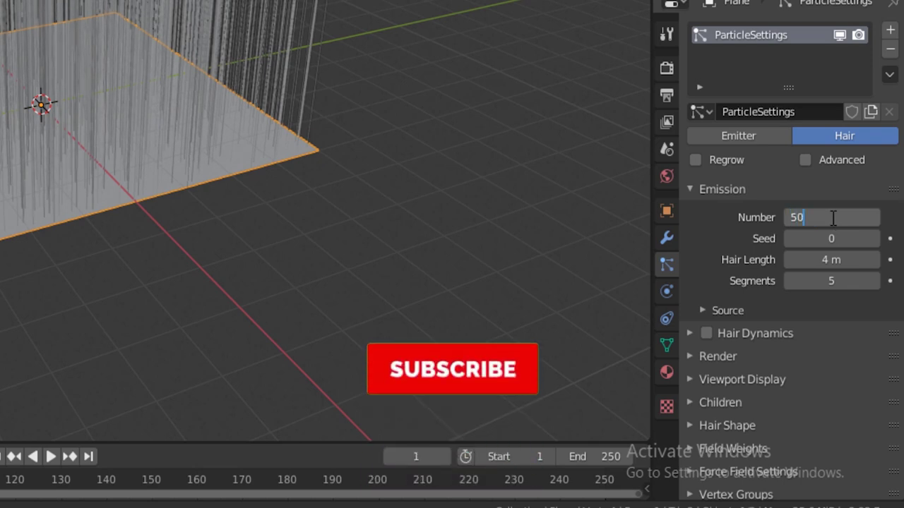
{"action": "type", "text": "000"}
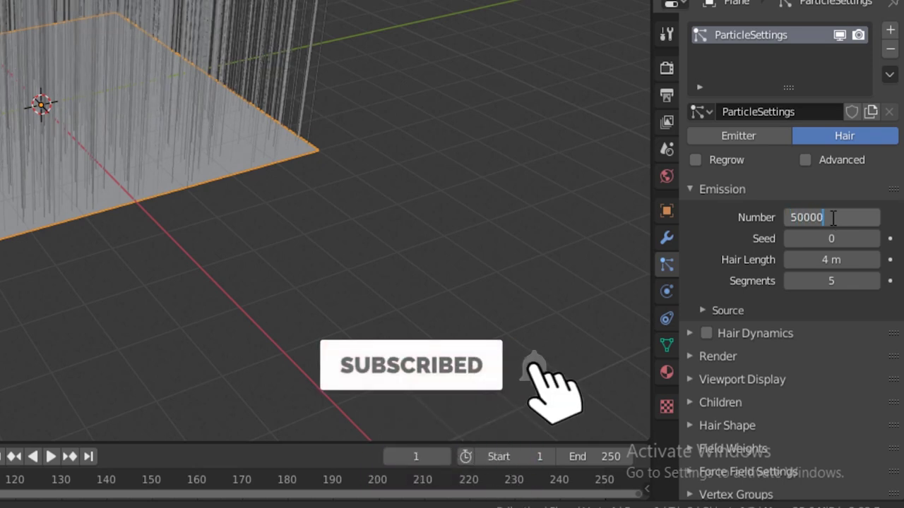
{"action": "key", "text": "Return"}
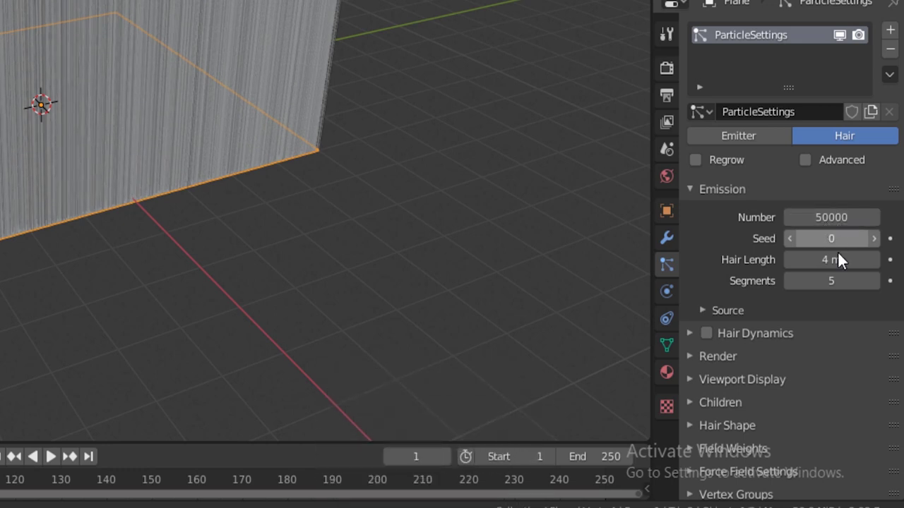
Step: Set the hair length to 0.3 m and enable the advanced hair settings
{"action": "left_click", "coordinate": [840, 261]}
{"action": "key", "text": "BackSpace"}
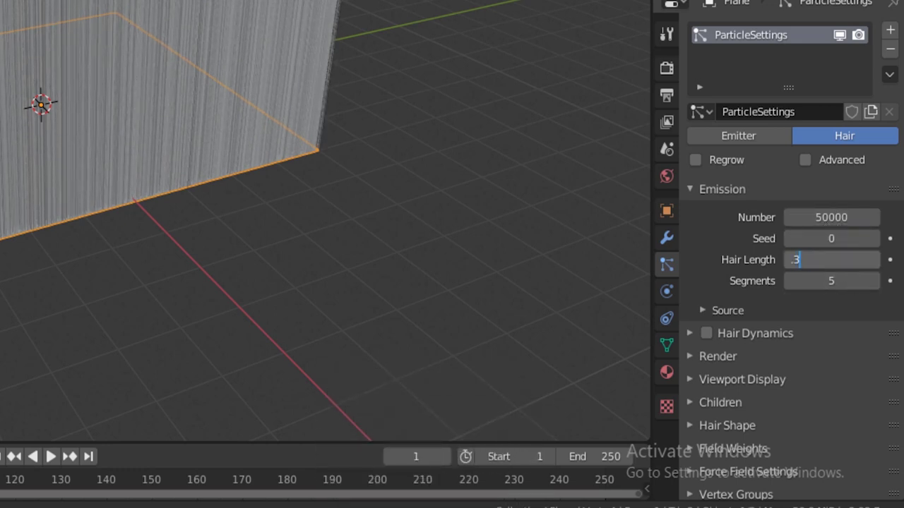
{"action": "type", "text": ".3"}
{"action": "key", "text": "Return"}
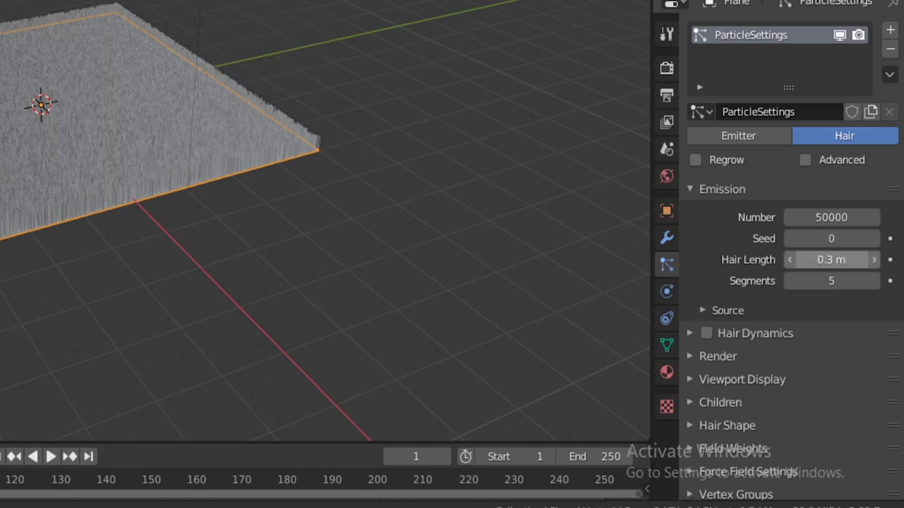
{"action": "left_click", "coordinate": [805, 159]}
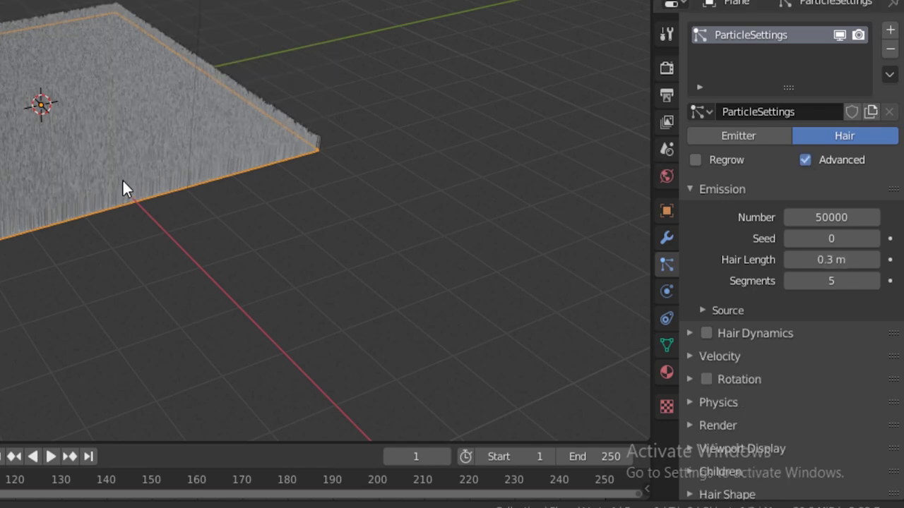
Step: Set the Brownian force in the hair particles' physics to 0.3
{"action": "scroll", "coordinate": [119, 197], "scroll_direction": "up", "scroll_amount": 5}
{"action": "scroll", "coordinate": [137, 185], "scroll_direction": "down", "scroll_amount": 2}
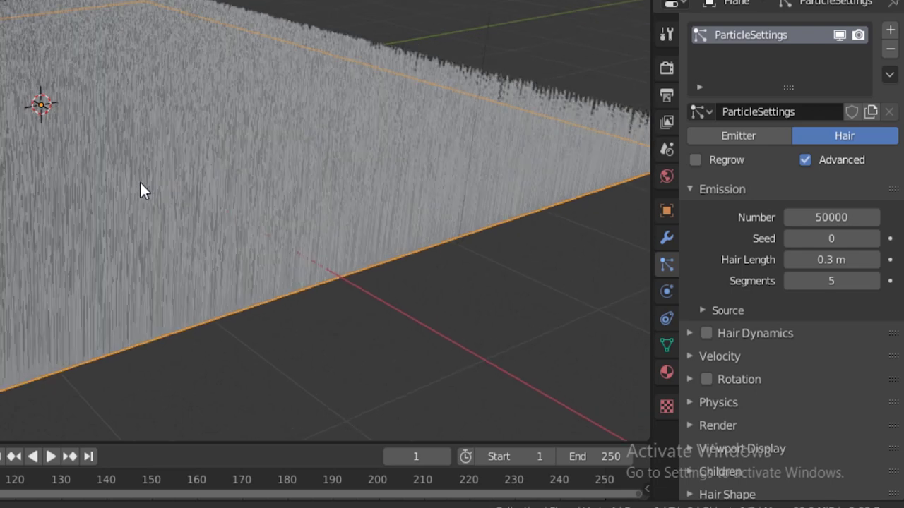
{"action": "scroll", "coordinate": [764, 314], "scroll_direction": "down", "scroll_amount": 4}
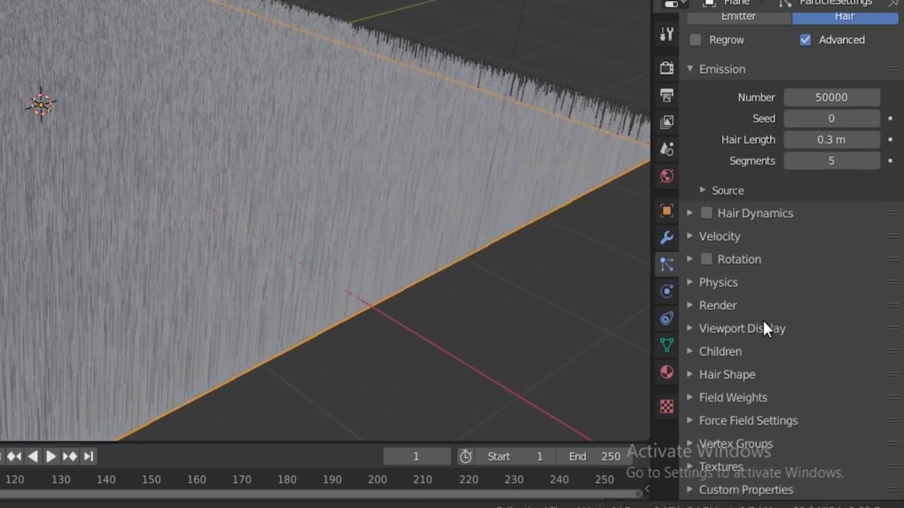
{"action": "left_click", "coordinate": [708, 282]}
{"action": "scroll", "coordinate": [828, 290], "scroll_direction": "down", "scroll_amount": 5}
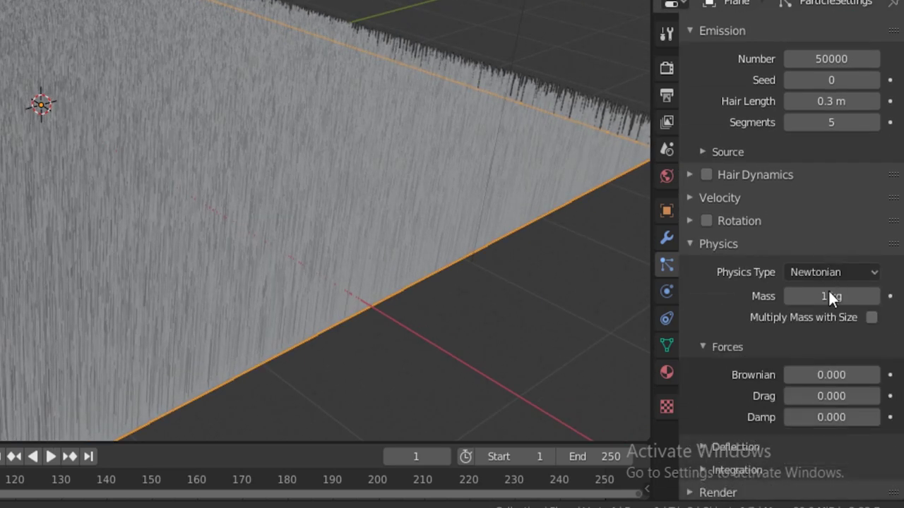
{"action": "left_click", "coordinate": [823, 261]}
{"action": "key", "text": "BackSpace"}
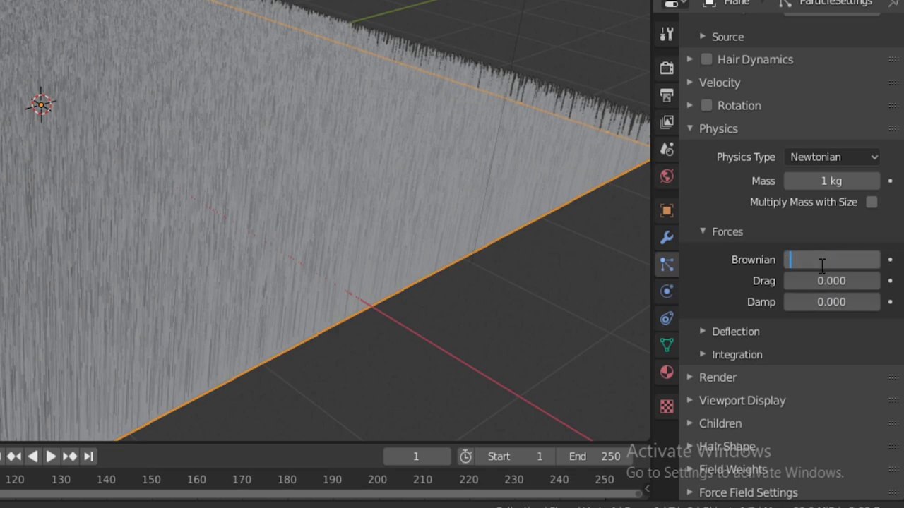
{"action": "type", "text": ".3"}
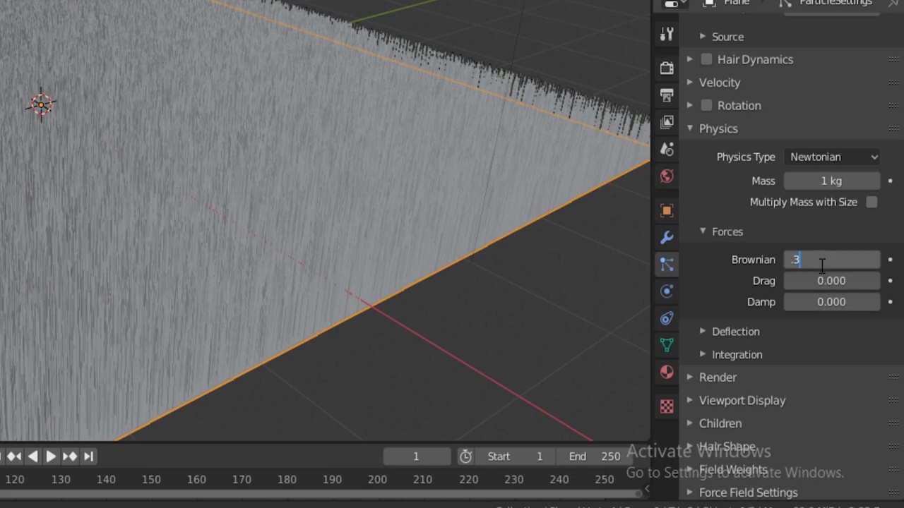
{"action": "key", "text": "Return"}
Step: Create a new material for the hair-covered plane
{"action": "scroll", "coordinate": [229, 121], "scroll_direction": "down", "scroll_amount": 3}
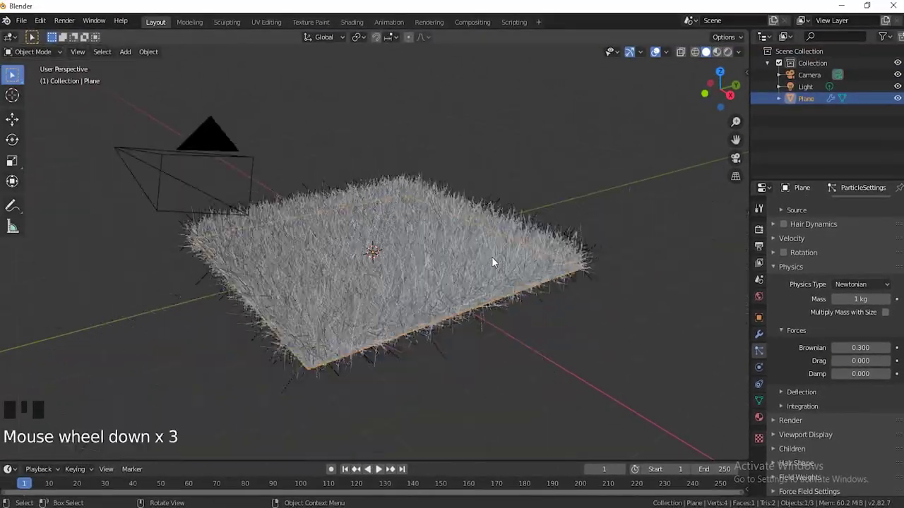
{"action": "scroll", "coordinate": [438, 272], "scroll_direction": "up", "scroll_amount": 3}
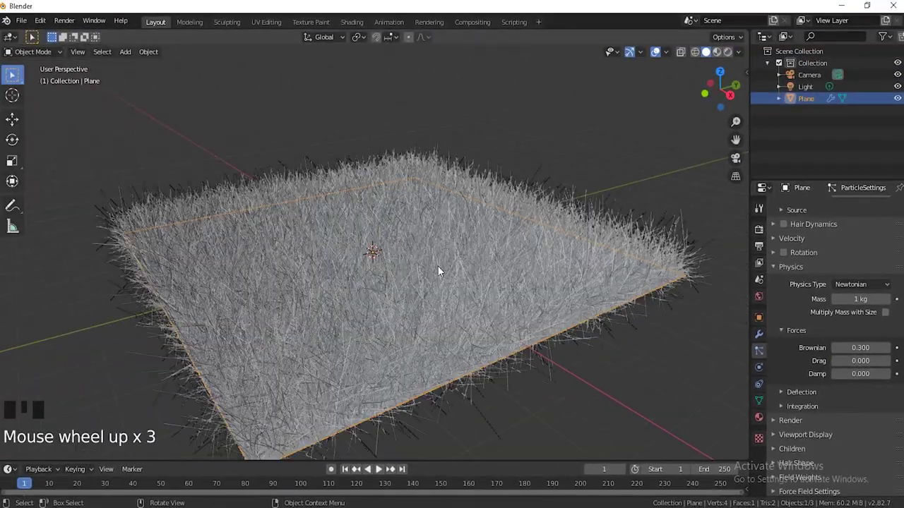
{"action": "middle_click_drag", "start_coordinate": [367, 260], "coordinate": [452, 300]}
{"action": "scroll", "coordinate": [420, 286], "scroll_direction": "up", "scroll_amount": 3}
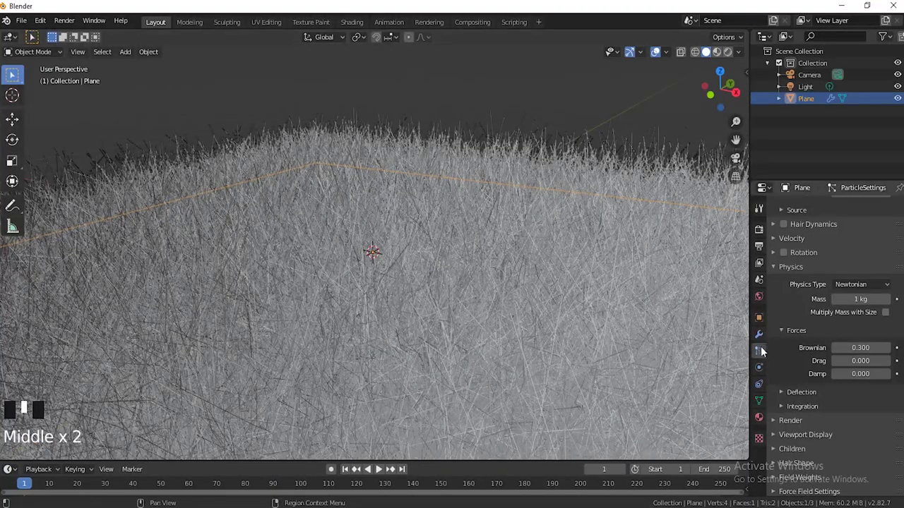
{"action": "left_click", "coordinate": [758, 419]}
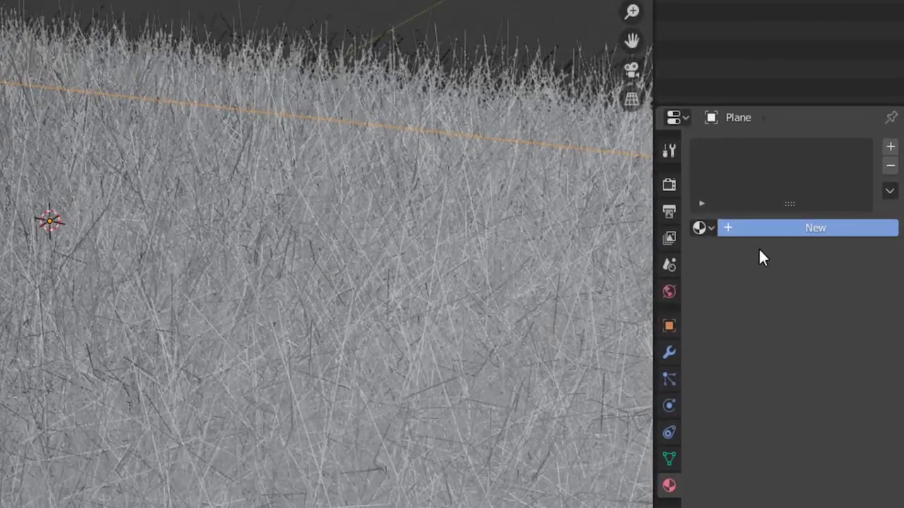
{"action": "left_click", "coordinate": [761, 230]}
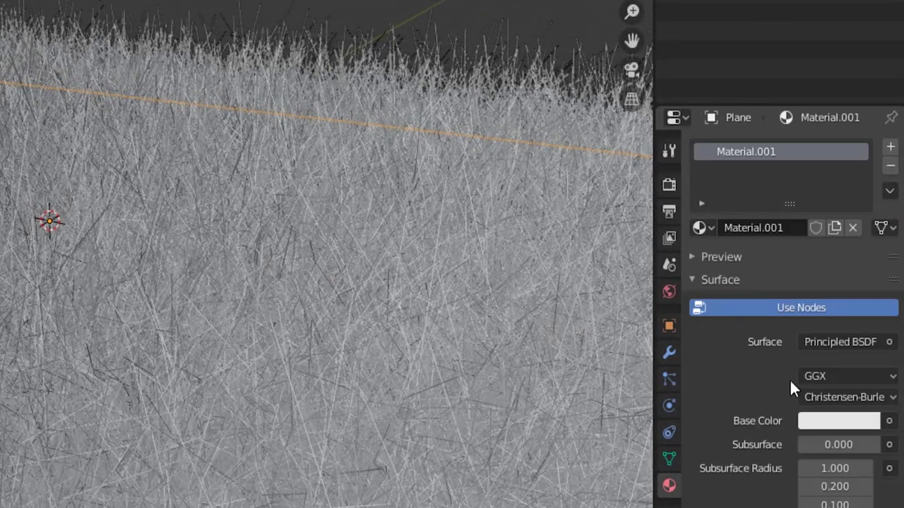
Step: Set the material's Base Color to a dark green with hex value 05420A
{"action": "scroll", "coordinate": [790, 382], "scroll_direction": "down", "scroll_amount": 5}
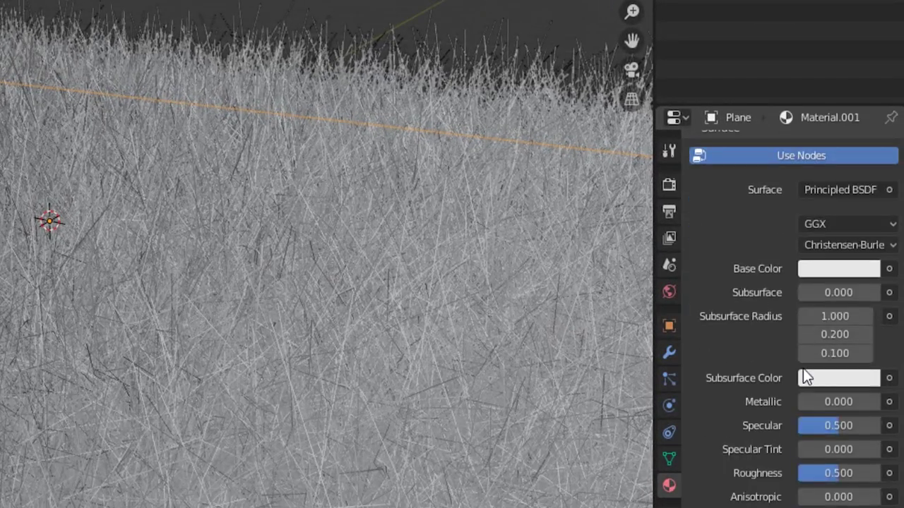
{"action": "left_click", "coordinate": [825, 270]}
{"action": "left_click", "coordinate": [748, 50]}
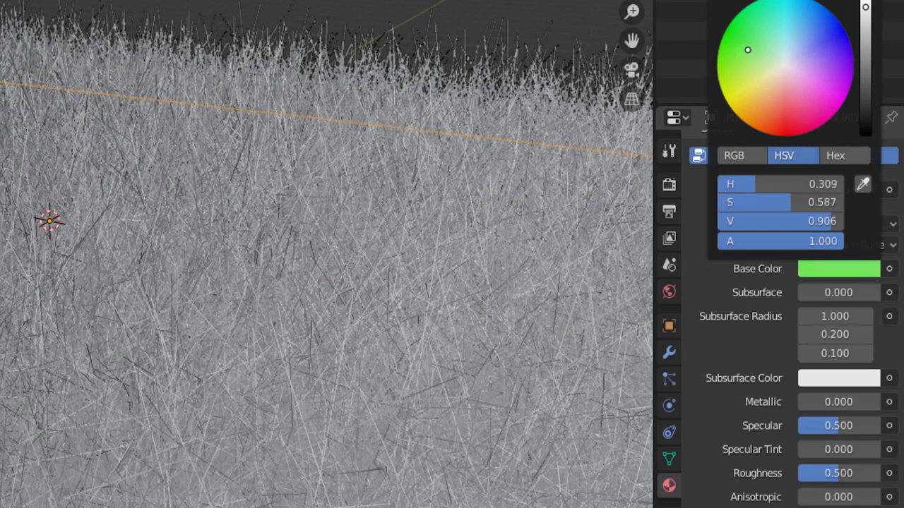
{"action": "left_click_drag", "start_coordinate": [748, 50], "coordinate": [730, 41]}
{"action": "mouse_move", "coordinate": [865, 89]}
{"action": "left_mouse_down"}
{"action": "mouse_move", "coordinate": [865, 108]}
{"action": "mouse_move", "coordinate": [865, 100]}
{"action": "left_mouse_up"}
{"action": "left_click_drag", "start_coordinate": [736, 28], "coordinate": [733, 27]}
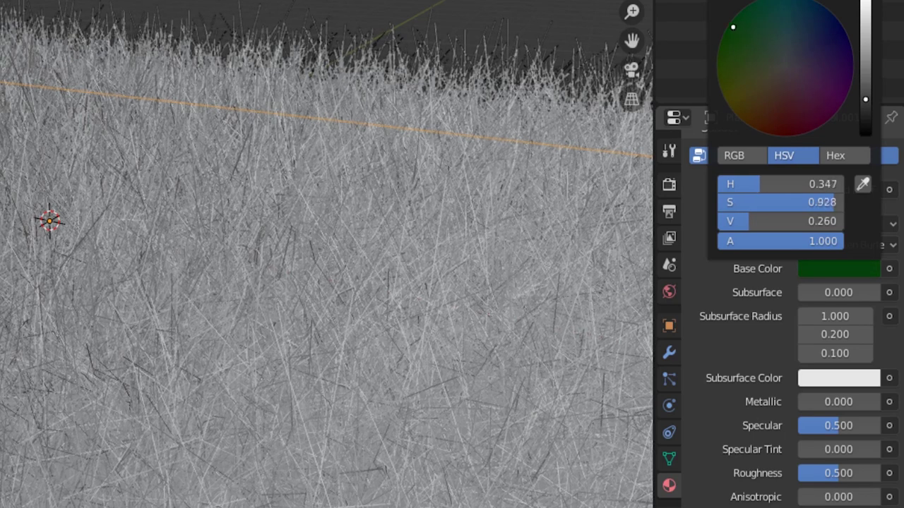
{"action": "left_click", "coordinate": [836, 158]}
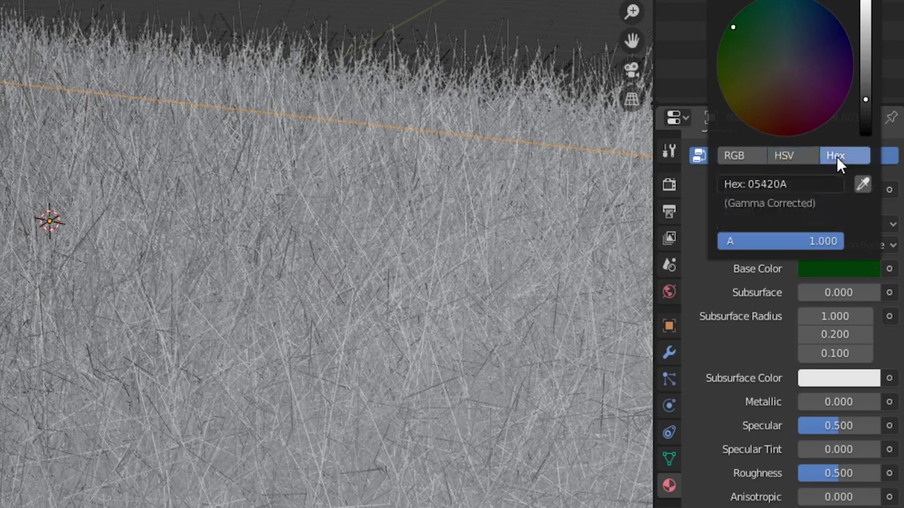
{"action": "left_click", "coordinate": [752, 185]}
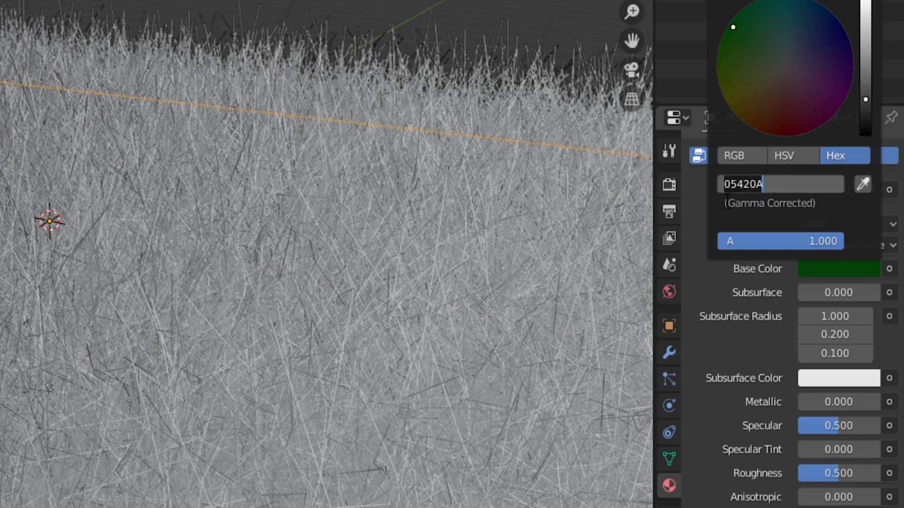
{"action": "key", "text": "Return"}
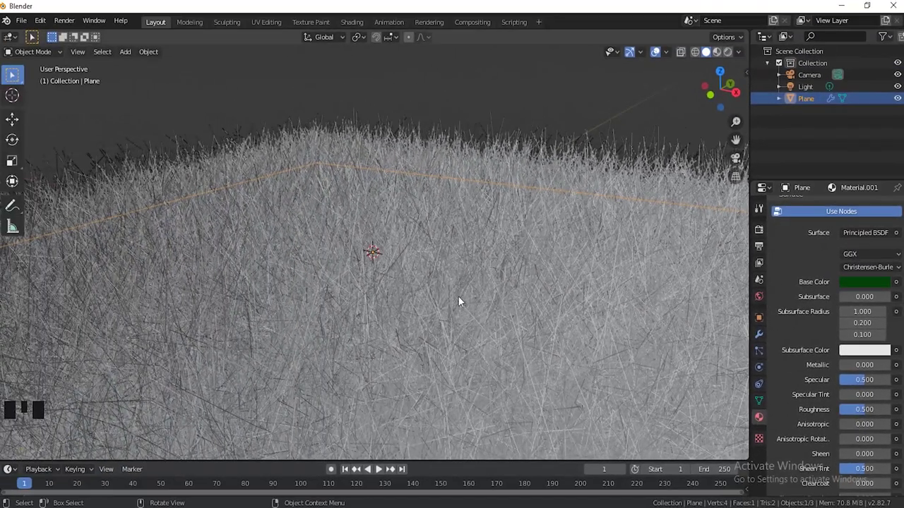
Step: Switch the viewport to rendered shading and examine the green grass across the plane
{"action": "scroll", "coordinate": [458, 296], "scroll_direction": "down", "scroll_amount": 3}
{"action": "left_click", "coordinate": [727, 52]}
{"action": "scroll", "coordinate": [494, 285], "scroll_direction": "up", "scroll_amount": 3}
{"action": "middle_click_drag", "start_coordinate": [509, 279], "coordinate": [428, 270]}
{"action": "scroll", "coordinate": [593, 303], "scroll_direction": "down", "scroll_amount": 3}
{"action": "middle_click_drag", "start_coordinate": [593, 303], "coordinate": [476, 317]}
{"action": "scroll", "coordinate": [417, 318], "scroll_direction": "up", "scroll_amount": 3}
{"action": "scroll", "coordinate": [468, 326], "scroll_direction": "down", "scroll_amount": 1}
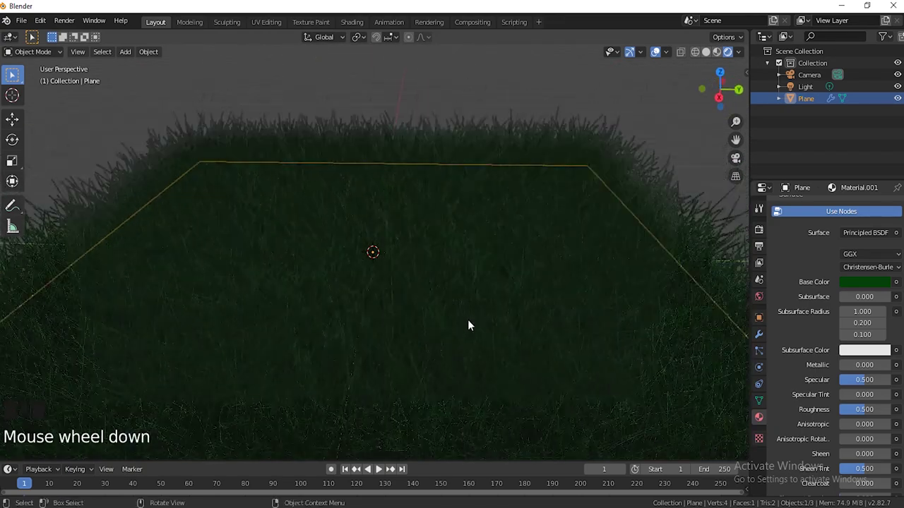
{"action": "scroll", "coordinate": [469, 325], "scroll_direction": "down", "scroll_amount": 1}
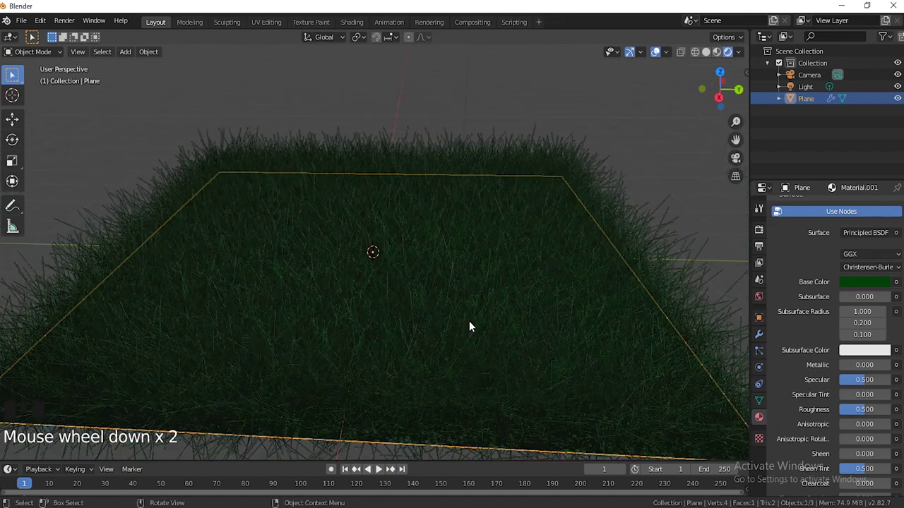
Step: Switch the viewport to solid shading and hide the grass plane
{"action": "left_click", "coordinate": [705, 53]}
{"action": "scroll", "coordinate": [461, 283], "scroll_direction": "down", "scroll_amount": 3}
{"action": "middle_click_drag", "start_coordinate": [368, 272], "coordinate": [399, 266]}
{"action": "scroll", "coordinate": [398, 270], "scroll_direction": "up", "scroll_amount": 2}
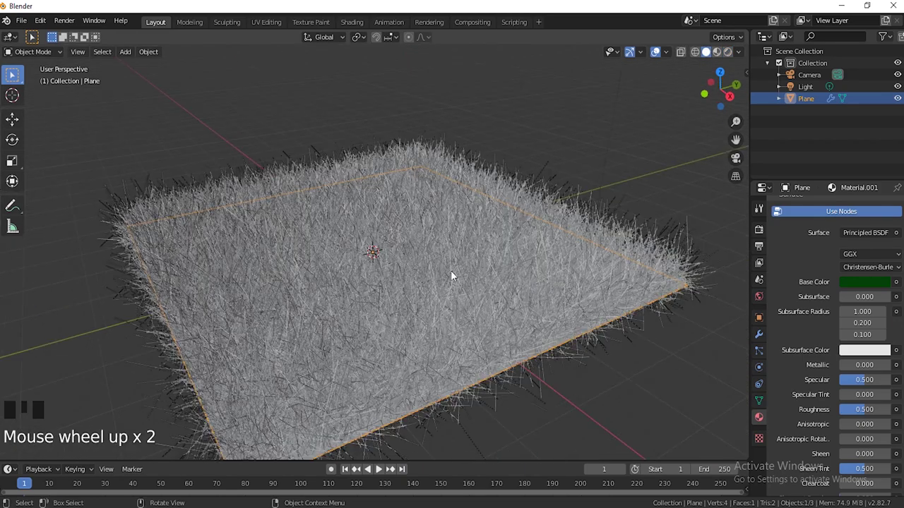
{"action": "key", "text": "h"}
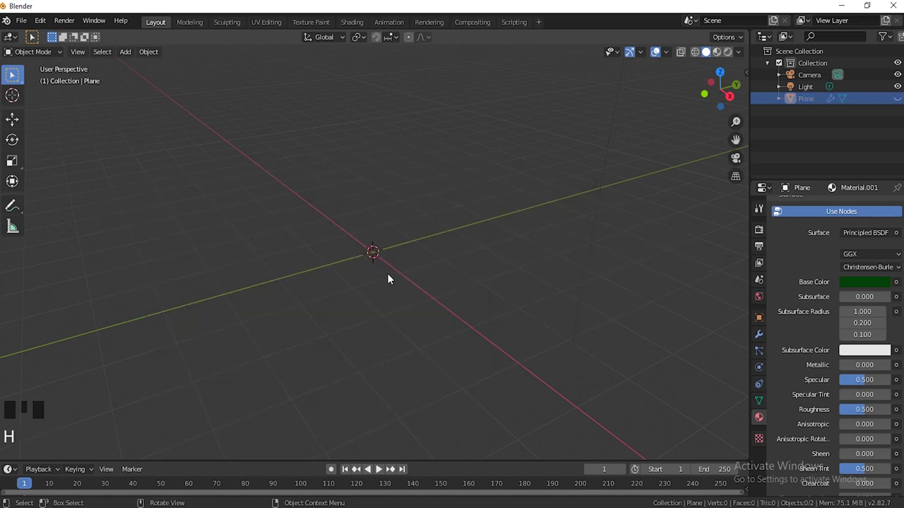
Step: Add an ico sphere mesh at the origin
{"action": "key", "text": "shift+a"}
{"action": "mouse_move", "coordinate": [387, 273]}
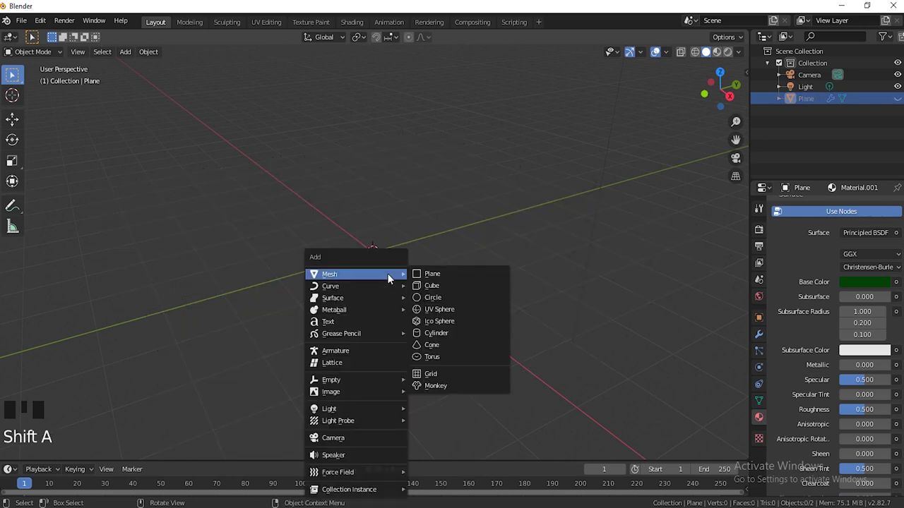
{"action": "left_click", "coordinate": [442, 321]}
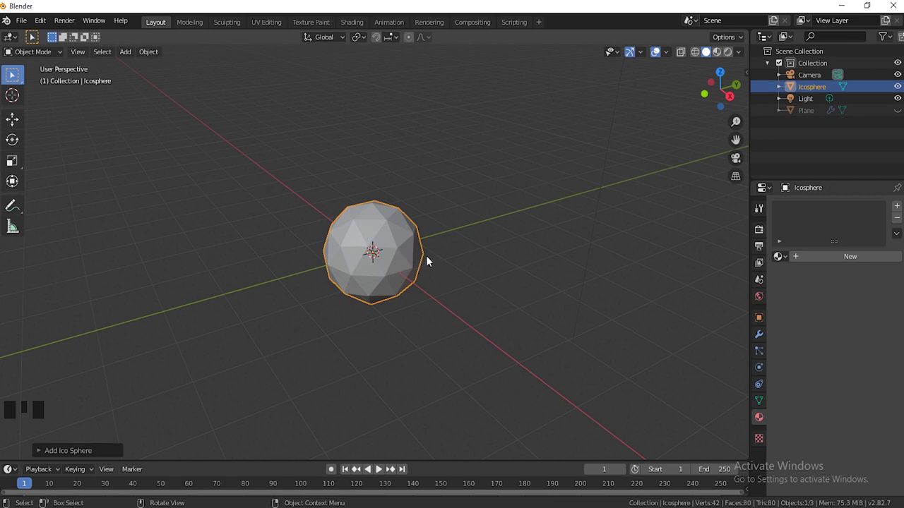
{"action": "scroll", "coordinate": [427, 268], "scroll_direction": "up", "scroll_amount": 3}
{"action": "scroll", "coordinate": [426, 273], "scroll_direction": "up", "scroll_amount": 2}
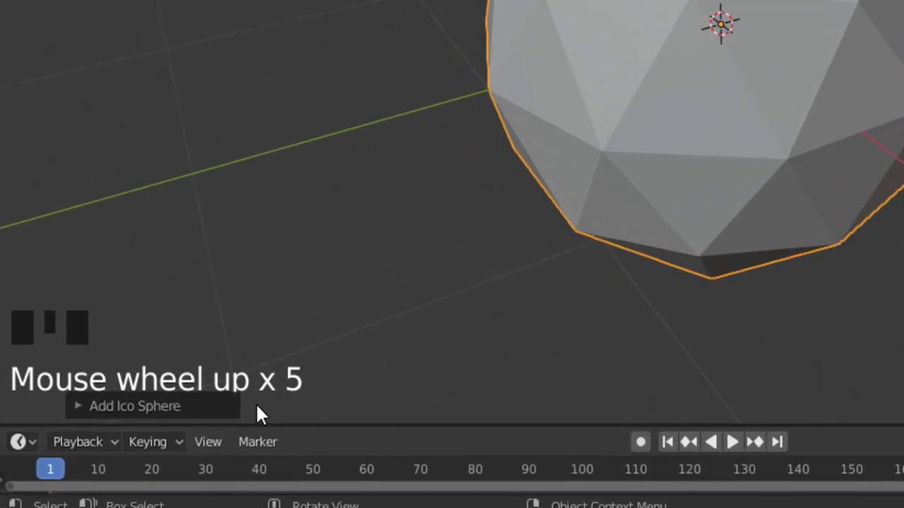
Step: Set the new ico sphere's subdivisions to 1
{"action": "left_click", "coordinate": [244, 400]}
{"action": "left_click", "coordinate": [244, 400]}
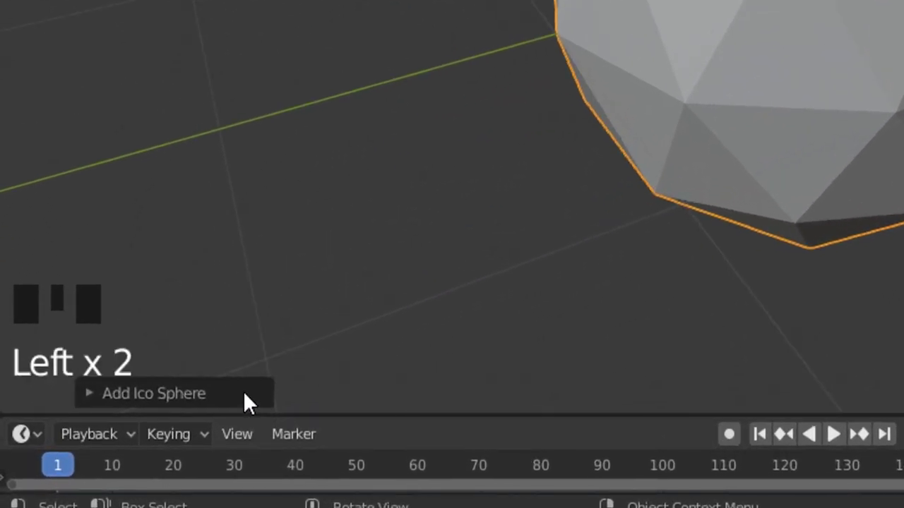
{"action": "left_click", "coordinate": [124, 390]}
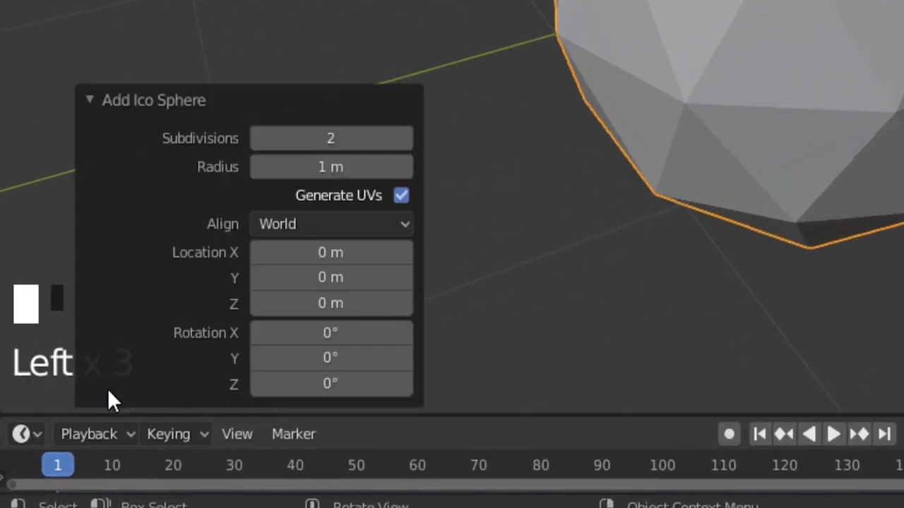
{"action": "left_click", "coordinate": [343, 141]}
{"action": "key", "text": "BackSpace"}
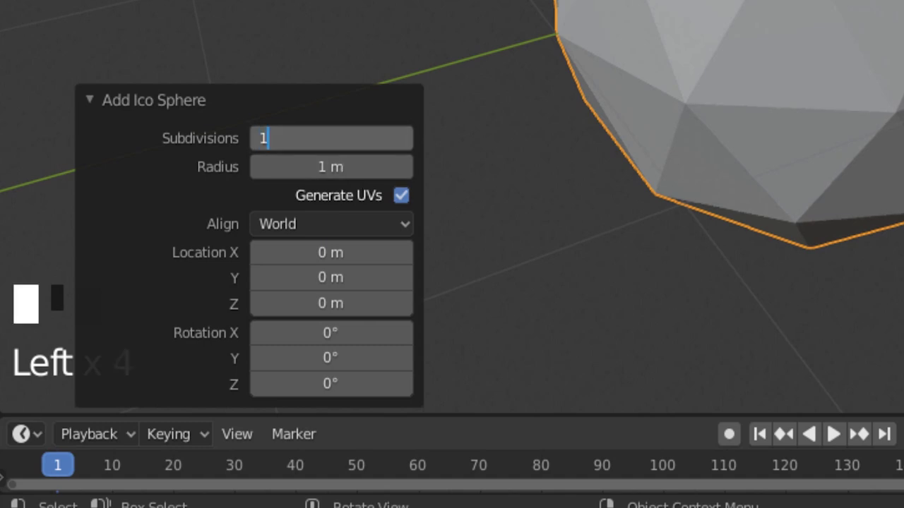
{"action": "type", "text": "1"}
{"action": "key", "text": "Return"}
{"action": "left_click", "coordinate": [251, 102]}
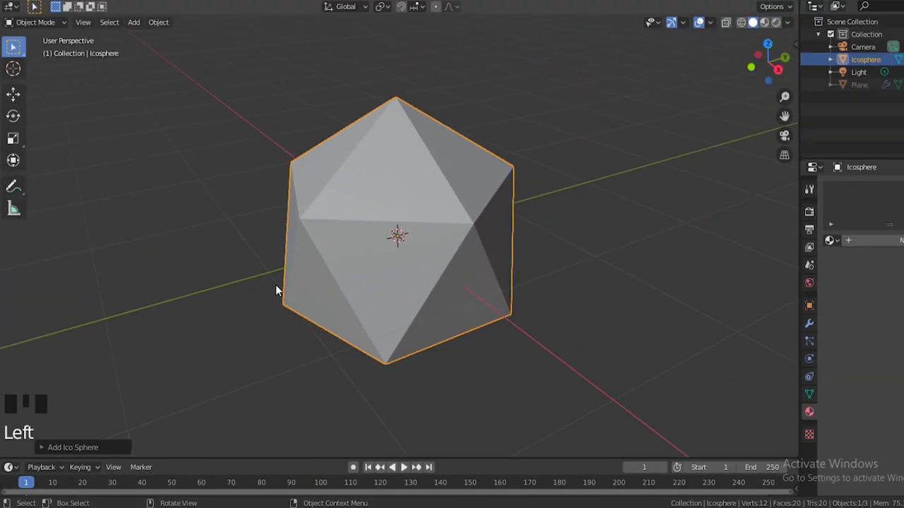
Step: In Edit Mode with face selection, apply a vertex-only bevel of about 0.11 m offset to the whole ico sphere
{"action": "key", "text": "Tab"}
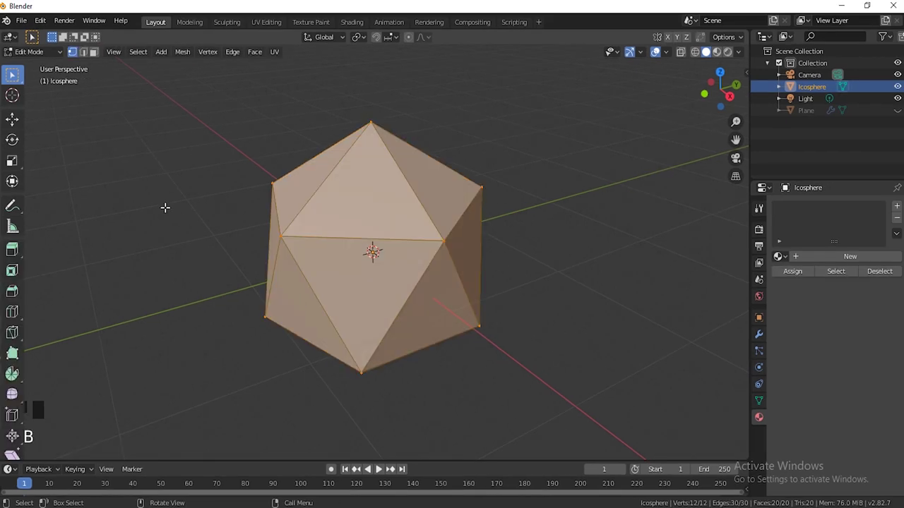
{"action": "left_click", "coordinate": [93, 53]}
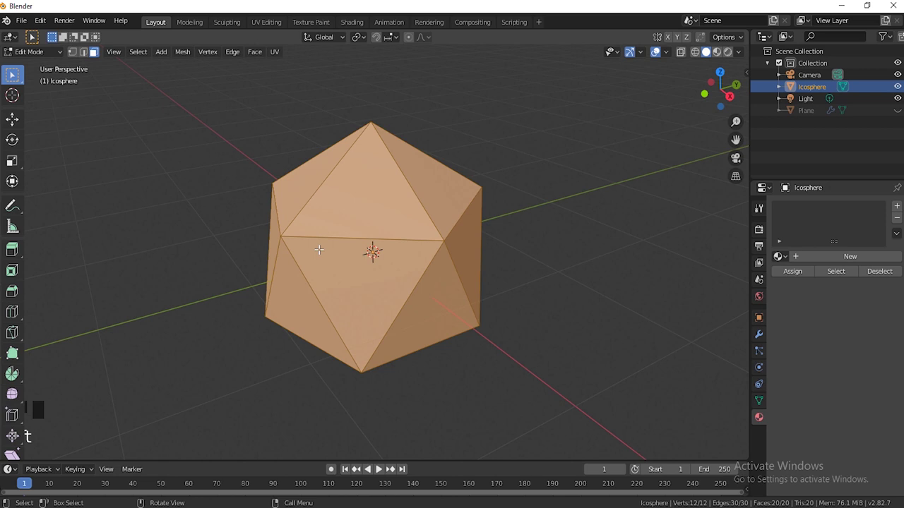
{"action": "key", "text": "ctrl"}
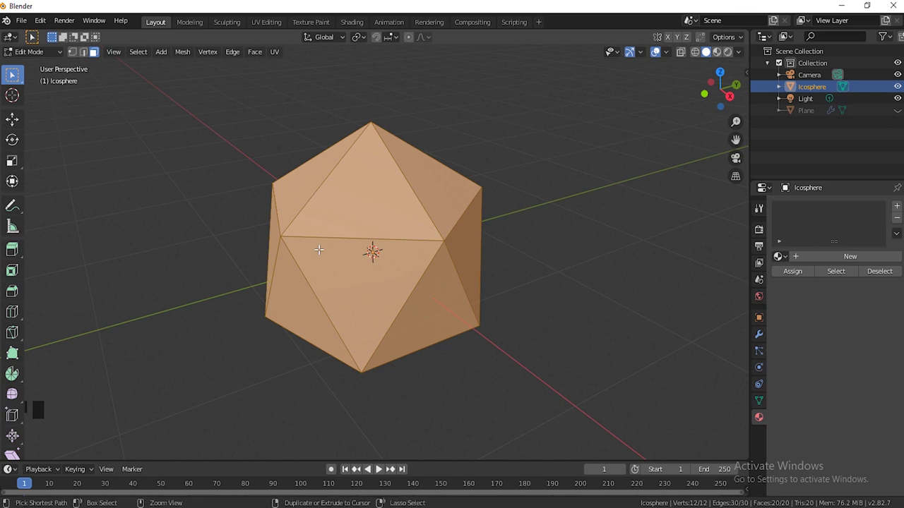
{"action": "key", "text": "ctrl+shift+b"}
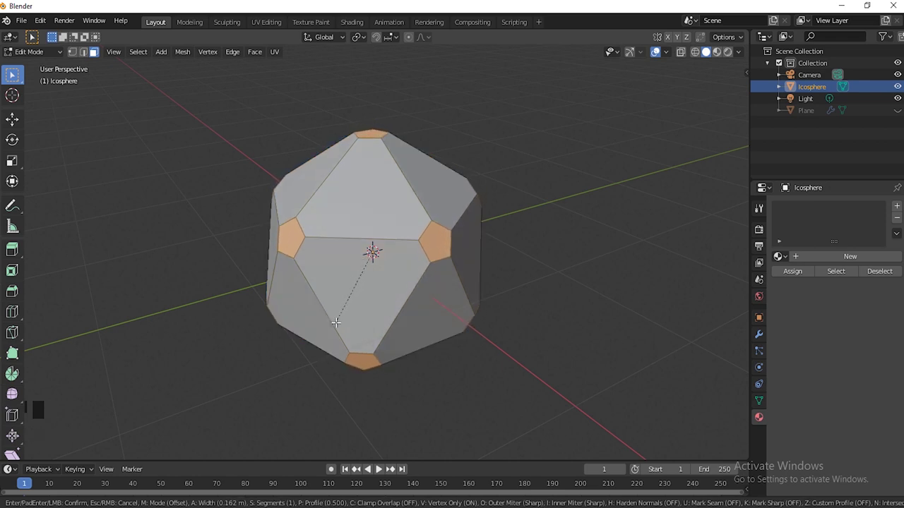
{"action": "left_click", "coordinate": [335, 323]}
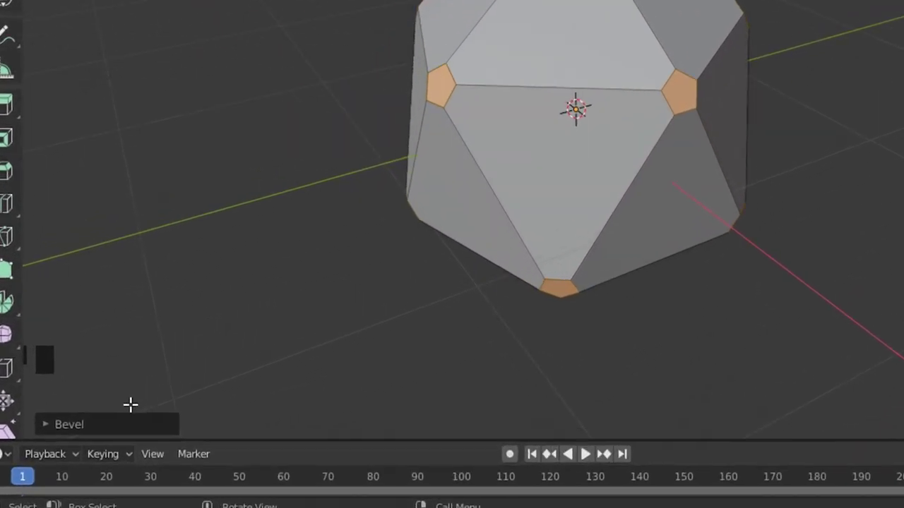
Step: Increase the vertex bevel's offset to 0.351 m to form pentagon and hexagon panels
{"action": "left_click", "coordinate": [74, 424]}
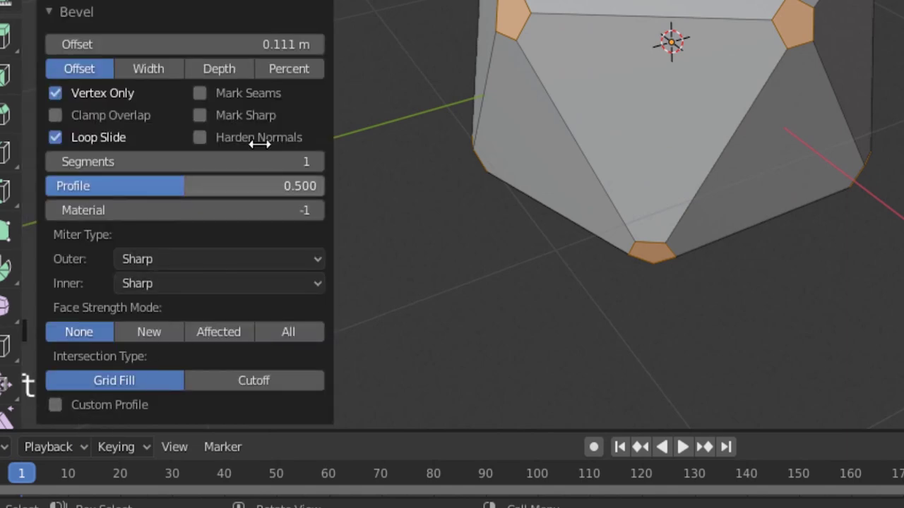
{"action": "left_click_drag", "start_coordinate": [249, 44], "coordinate": [285, 44]}
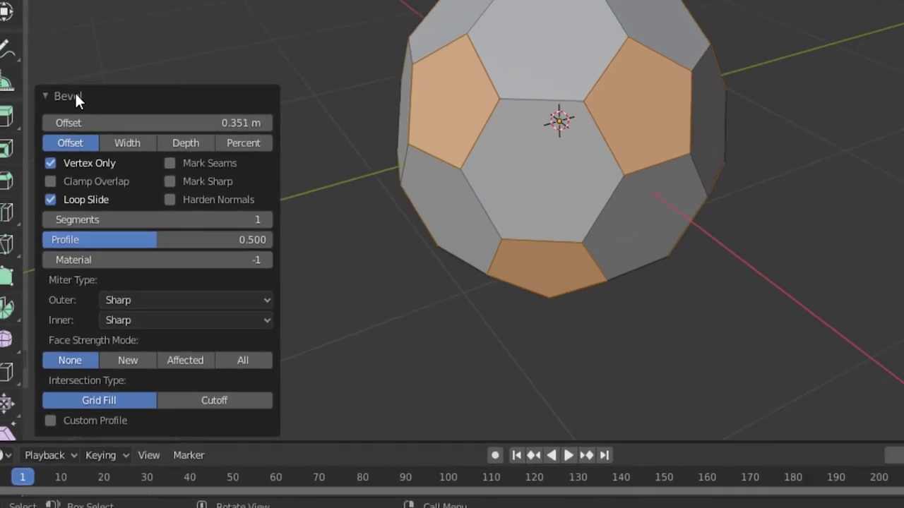
{"action": "left_click", "coordinate": [89, 12]}
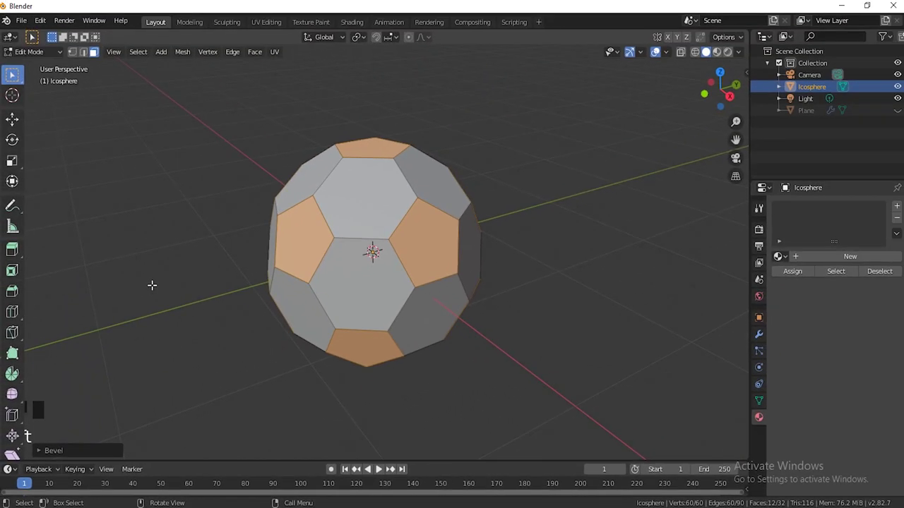
Step: Create a new material for the ico sphere and set its Base Color to black
{"action": "middle_click_drag", "start_coordinate": [330, 162], "coordinate": [311, 169]}
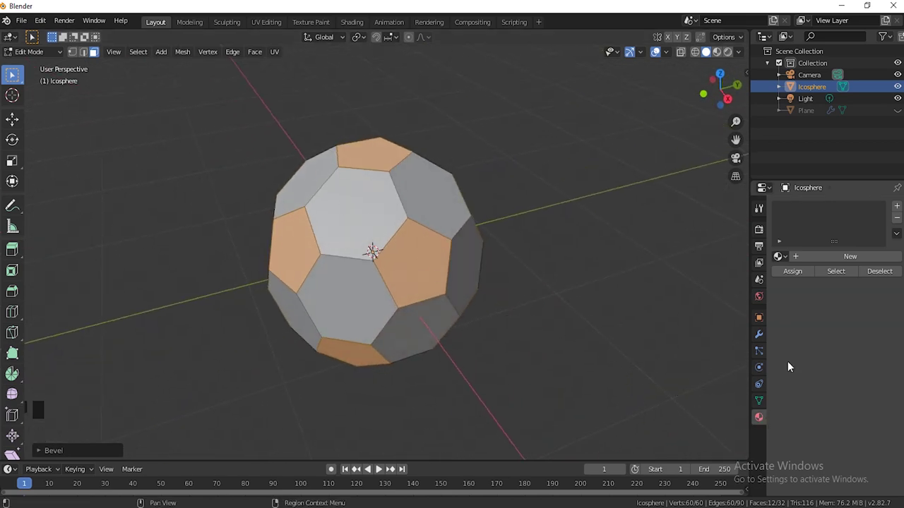
{"action": "left_click", "coordinate": [821, 256]}
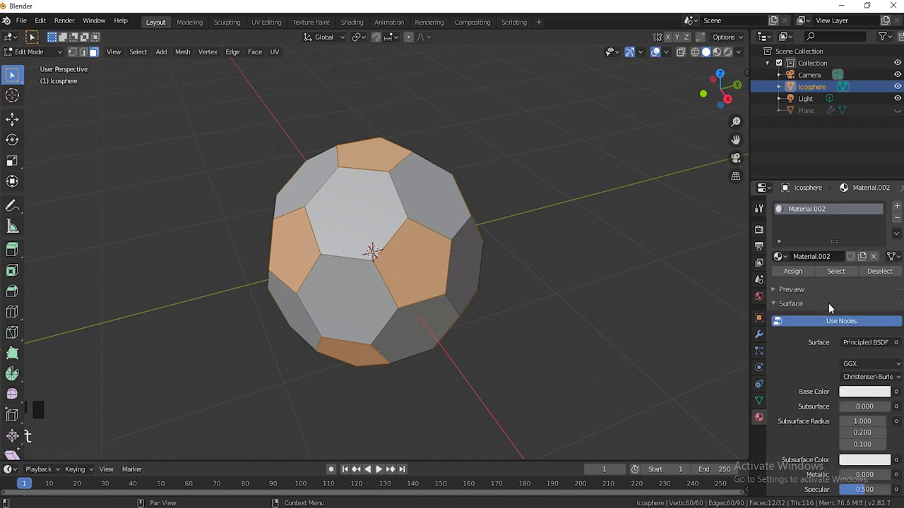
{"action": "left_click", "coordinate": [863, 397]}
{"action": "left_click_drag", "start_coordinate": [881, 225], "coordinate": [881, 308]}
{"action": "left_click", "coordinate": [771, 348]}
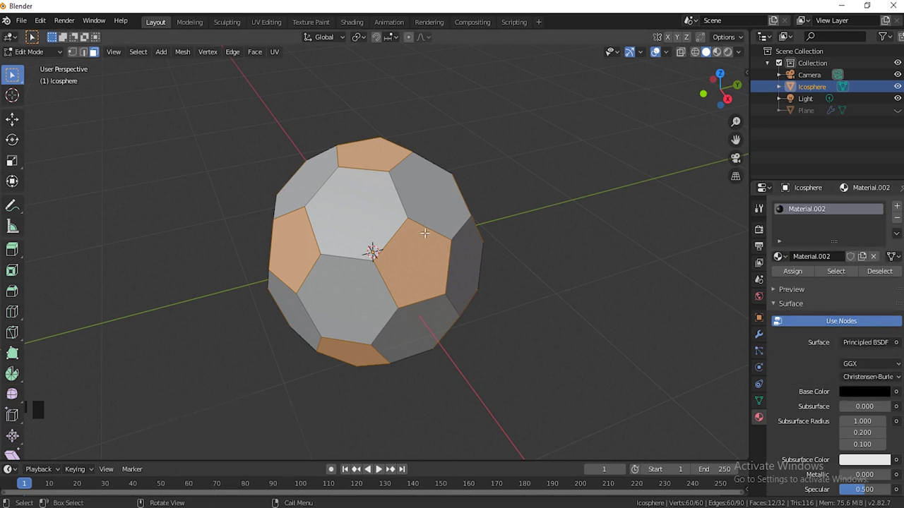
Step: Invert the face selection to the hexagons and assign them a second new material with a white Base Color
{"action": "key", "text": "ctrl+i"}
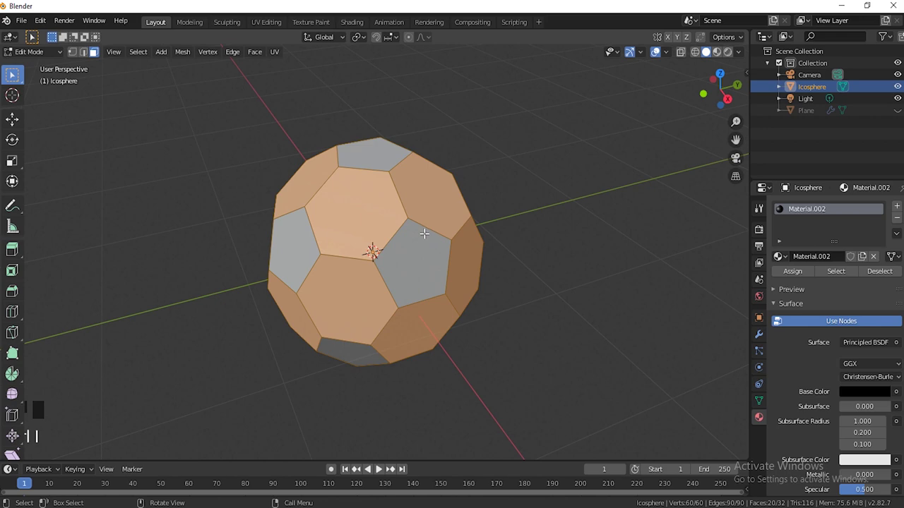
{"action": "middle_click_drag", "start_coordinate": [482, 135], "coordinate": [466, 145]}
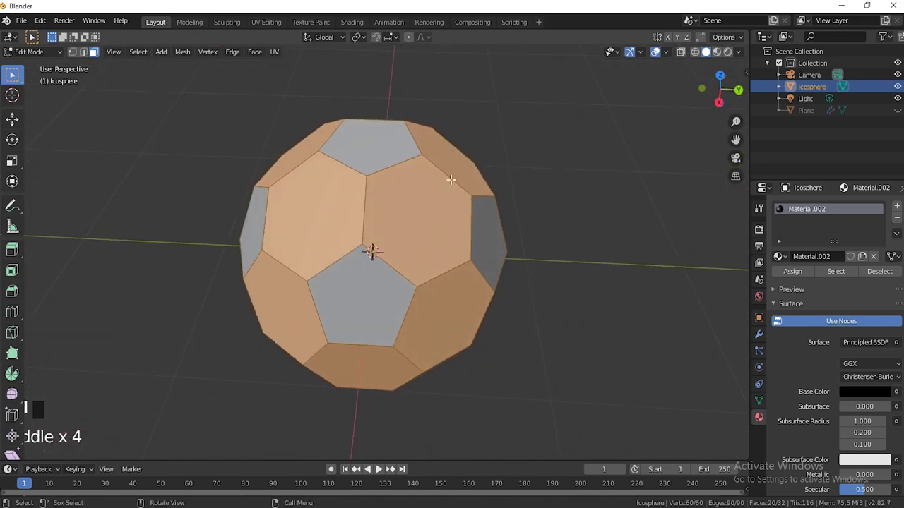
{"action": "scroll", "coordinate": [577, 261], "scroll_direction": "down", "scroll_amount": 2}
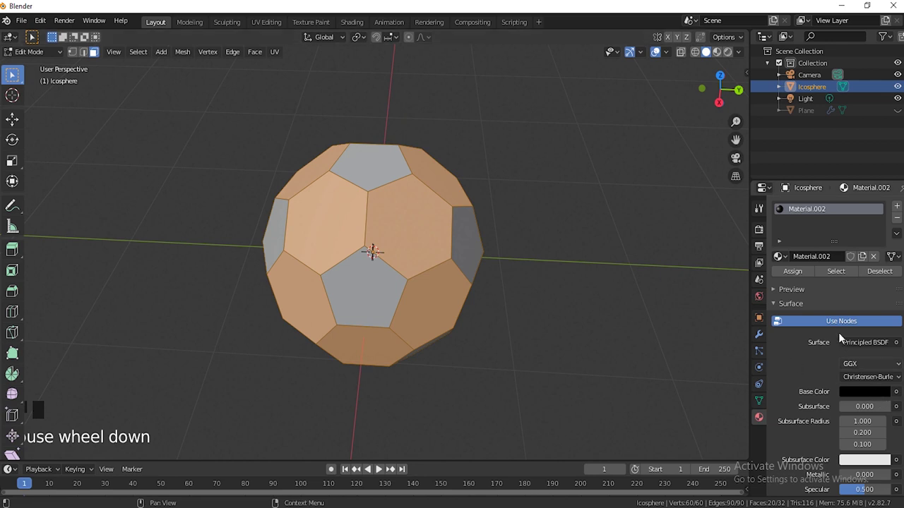
{"action": "left_click", "coordinate": [897, 206]}
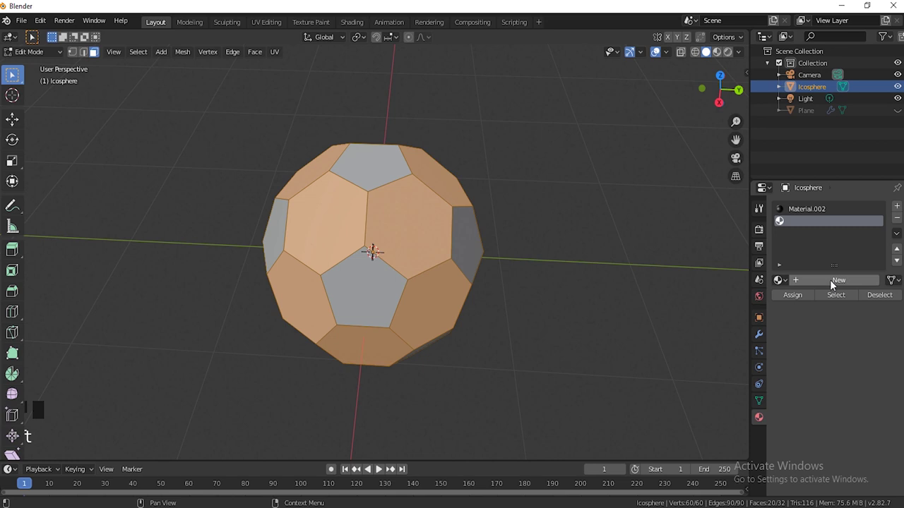
{"action": "left_click", "coordinate": [833, 280]}
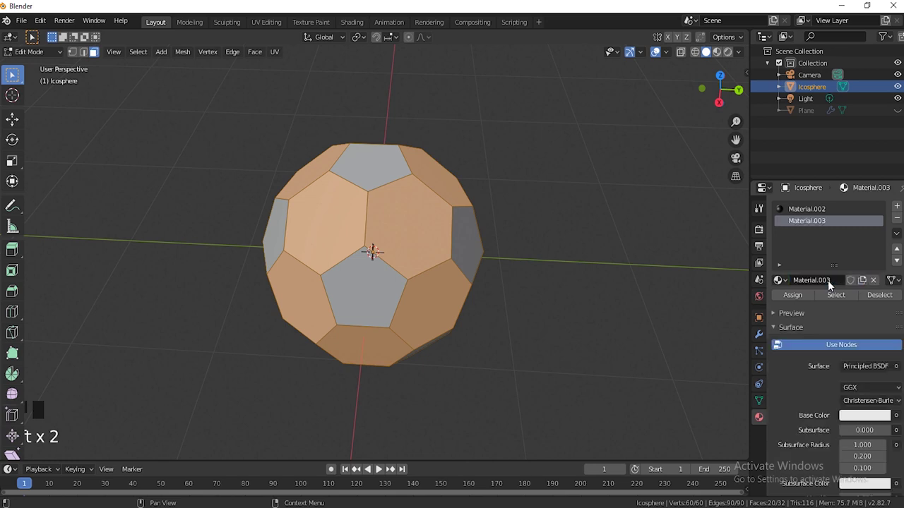
{"action": "left_click", "coordinate": [876, 417]}
{"action": "left_click_drag", "start_coordinate": [885, 259], "coordinate": [883, 243]}
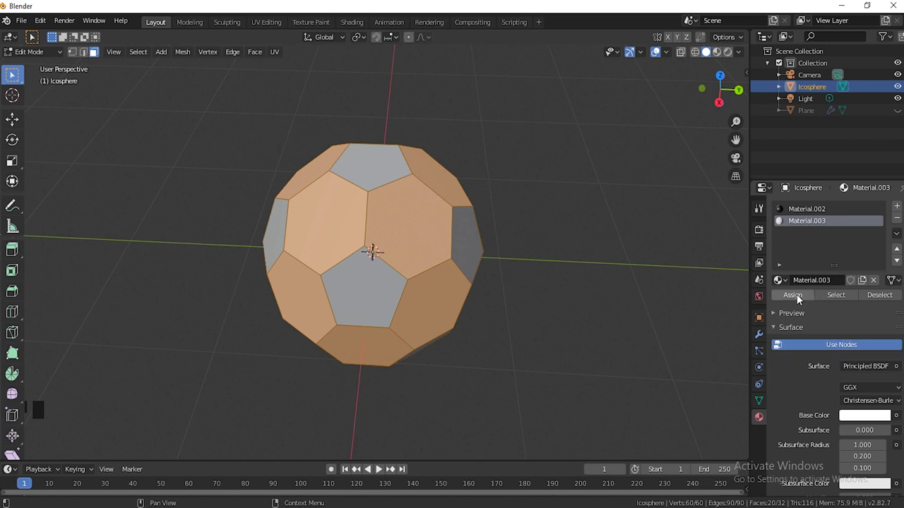
{"action": "middle_click_drag", "start_coordinate": [290, 212], "coordinate": [596, 105]}
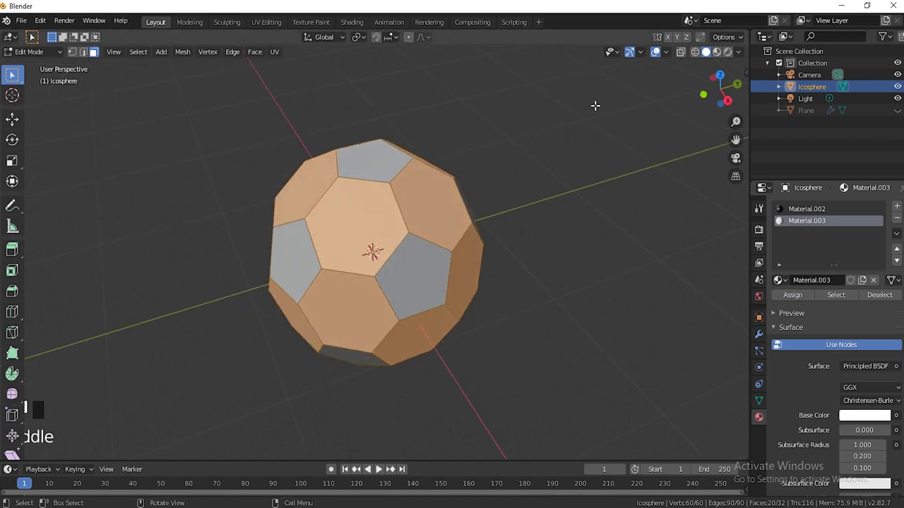
Step: Examine the ball's black and white panels in material preview and rendered shading
{"action": "left_click", "coordinate": [716, 52]}
{"action": "scroll", "coordinate": [422, 260], "scroll_direction": "up", "scroll_amount": 2}
{"action": "scroll", "coordinate": [421, 261], "scroll_direction": "down", "scroll_amount": 1}
{"action": "mouse_move", "coordinate": [422, 260]}
{"action": "middle_mouse_down"}
{"action": "mouse_move", "coordinate": [420, 206]}
{"action": "mouse_move", "coordinate": [516, 175]}
{"action": "middle_mouse_up"}
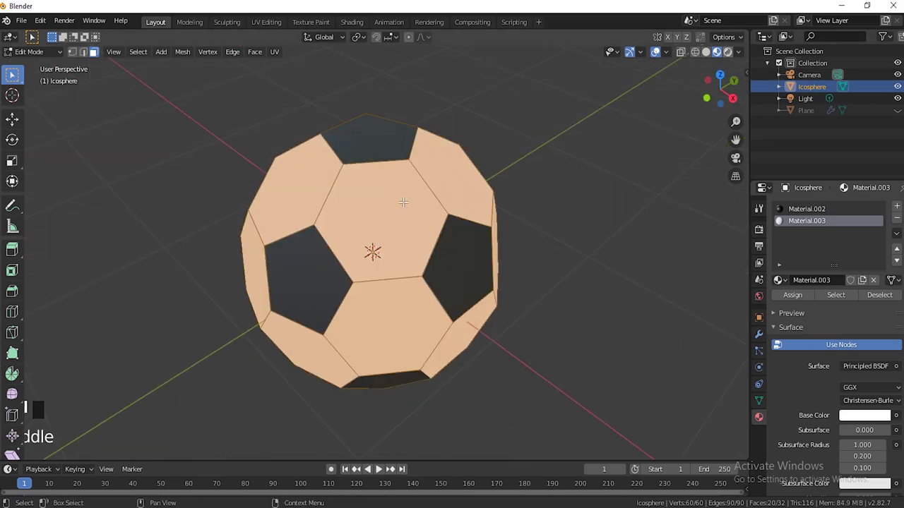
{"action": "left_click", "coordinate": [727, 52]}
{"action": "scroll", "coordinate": [402, 205], "scroll_direction": "up", "scroll_amount": 2}
{"action": "scroll", "coordinate": [468, 216], "scroll_direction": "down", "scroll_amount": 1}
{"action": "middle_click_drag", "start_coordinate": [468, 216], "coordinate": [457, 195]}
{"action": "middle_click_drag", "start_coordinate": [298, 194], "coordinate": [440, 198]}
{"action": "scroll", "coordinate": [423, 184], "scroll_direction": "down", "scroll_amount": 3}
{"action": "scroll", "coordinate": [419, 264], "scroll_direction": "up", "scroll_amount": 3}
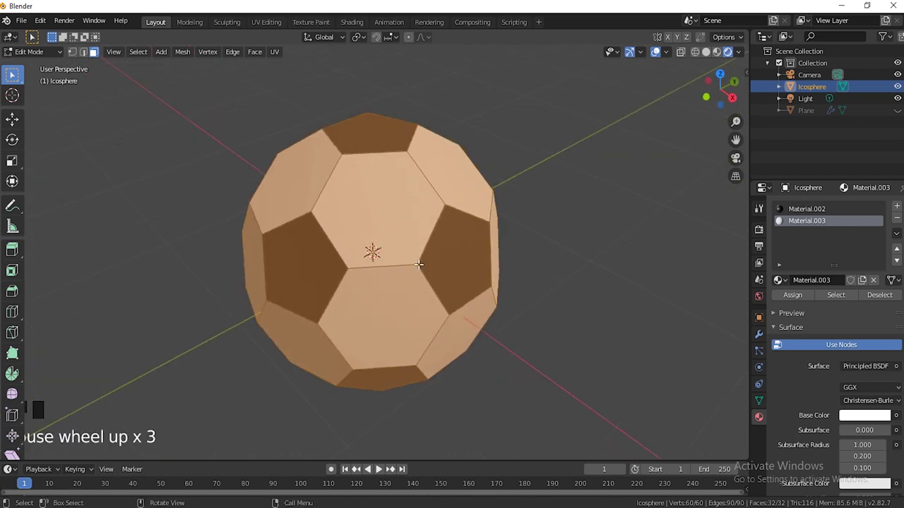
Step: Extrude all of the ball's faces individually slightly outward and return to Object Mode
{"action": "left_click", "coordinate": [14, 254]}
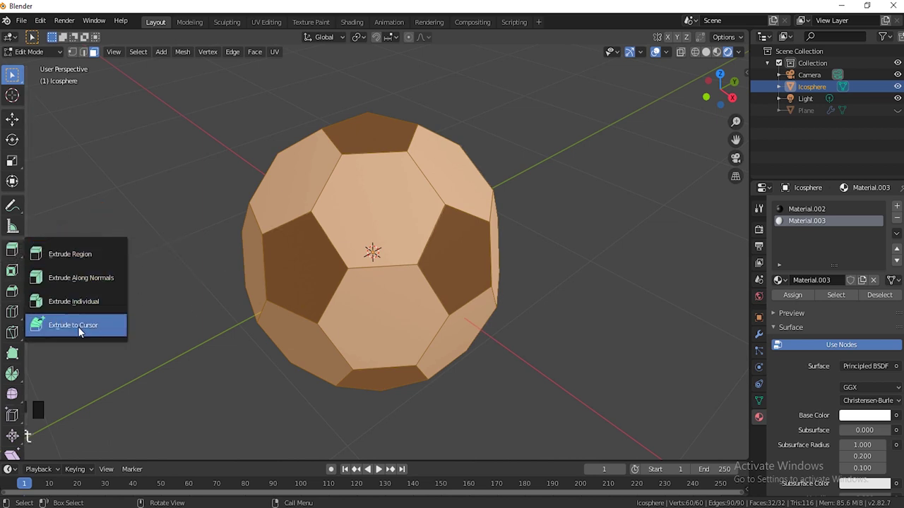
{"action": "left_click", "coordinate": [72, 306]}
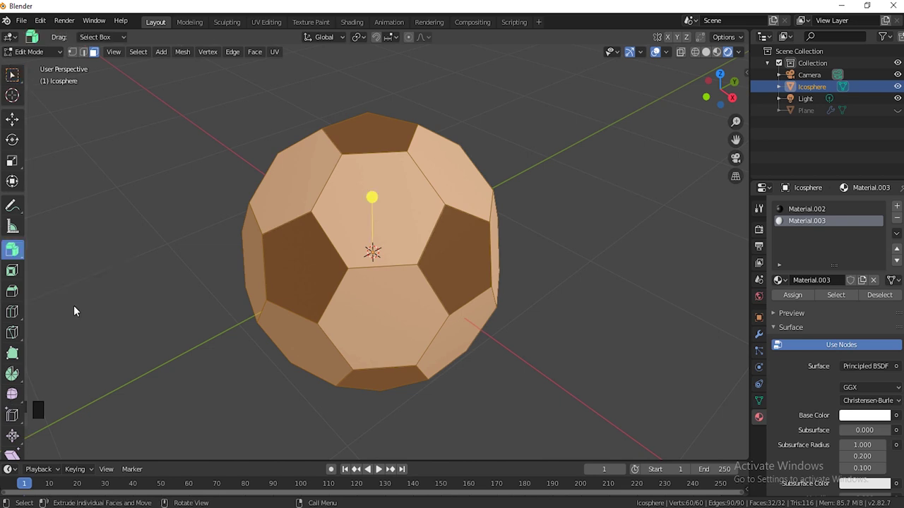
{"action": "left_click_drag", "start_coordinate": [372, 197], "coordinate": [381, 198]}
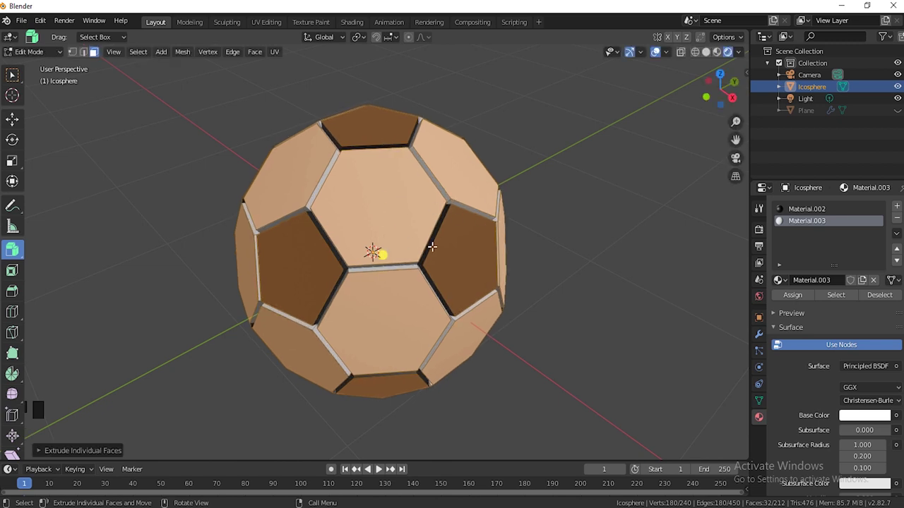
{"action": "key", "text": "Tab"}
Step: Add a Subdivision Surface modifier to the ball and inspect its rounded panels
{"action": "middle_click", "coordinate": [370, 204]}
{"action": "middle_click_drag", "start_coordinate": [370, 204], "coordinate": [498, 197]}
{"action": "scroll", "coordinate": [484, 239], "scroll_direction": "up", "scroll_amount": 3}
{"action": "scroll", "coordinate": [442, 230], "scroll_direction": "down", "scroll_amount": 1}
{"action": "scroll", "coordinate": [468, 286], "scroll_direction": "down", "scroll_amount": 2}
{"action": "middle_click_drag", "start_coordinate": [521, 254], "coordinate": [457, 245]}
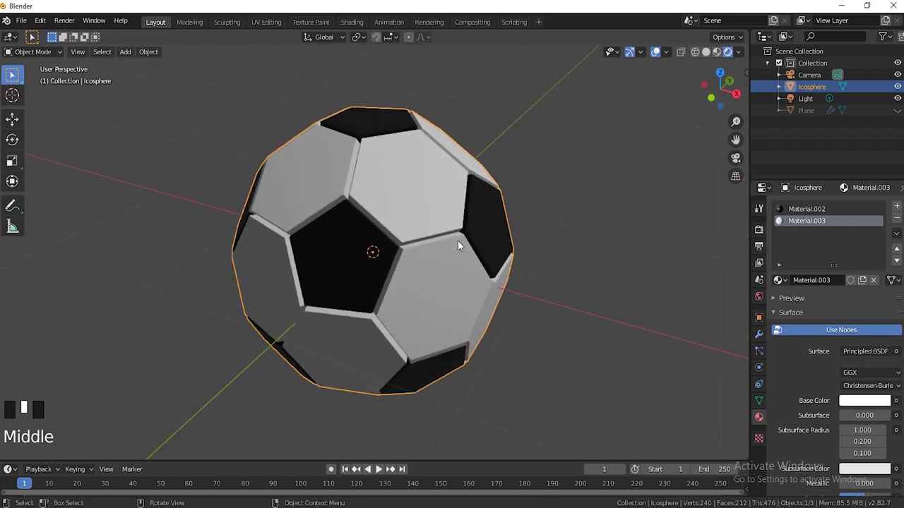
{"action": "left_click", "coordinate": [759, 336]}
{"action": "left_click", "coordinate": [796, 206]}
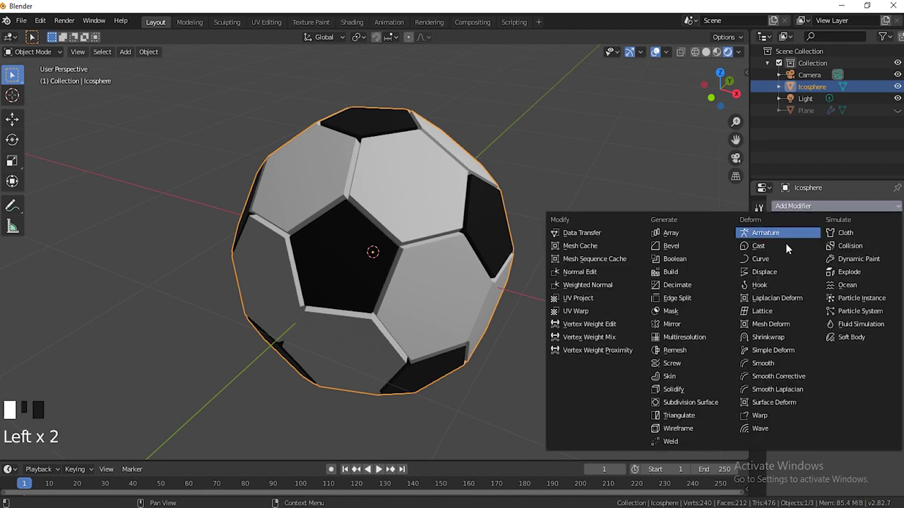
{"action": "left_click", "coordinate": [681, 398]}
{"action": "middle_click_drag", "start_coordinate": [413, 200], "coordinate": [356, 209]}
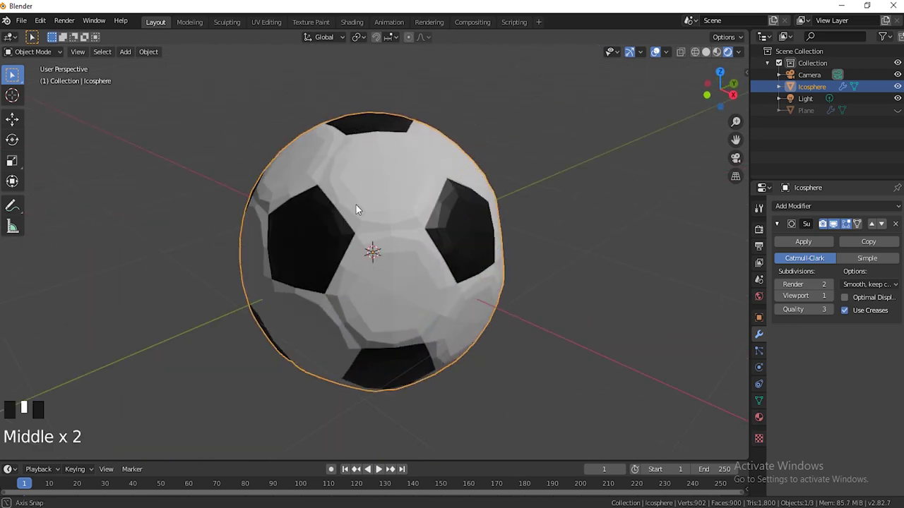
Step: Set the Mean Crease of all the ball's edges to 1.00 in Edit Mode
{"action": "key", "text": "n"}
{"action": "key", "text": "Tab"}
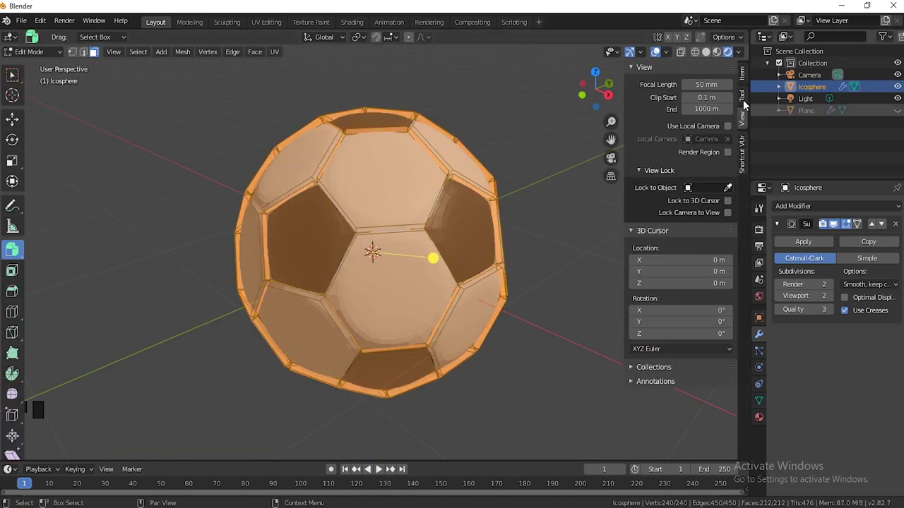
{"action": "left_click", "coordinate": [741, 76]}
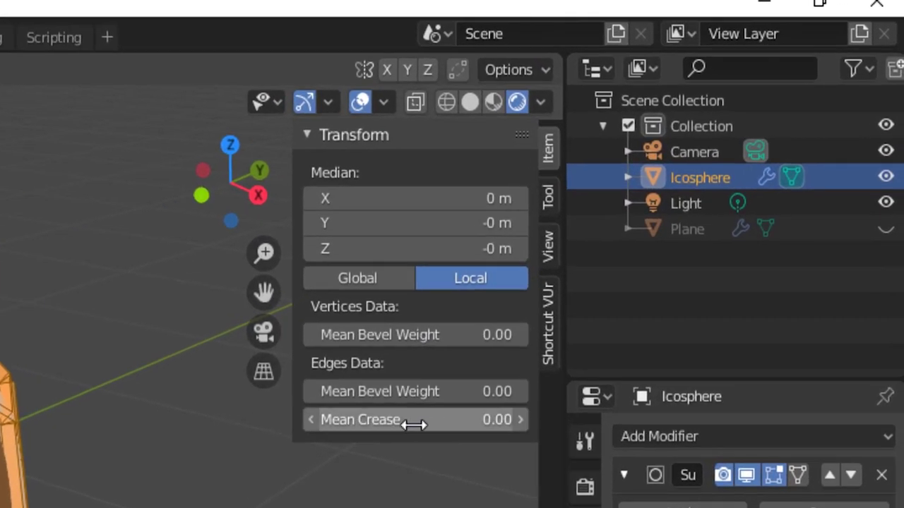
{"action": "double_click", "coordinate": [674, 199]}
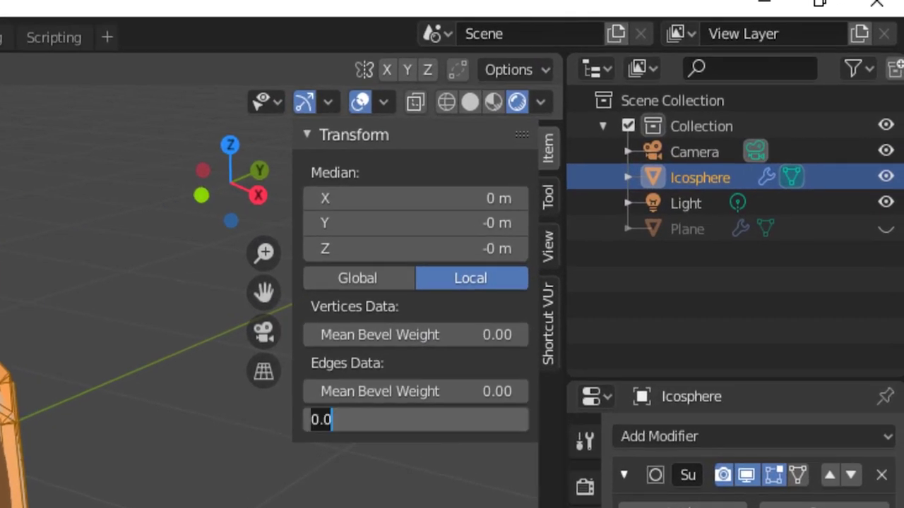
{"action": "key", "text": "BackSpace"}
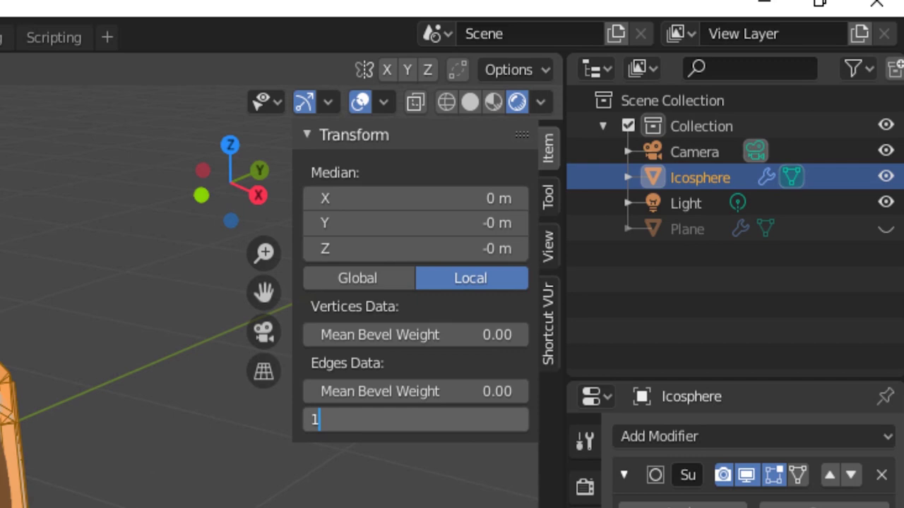
{"action": "type", "text": "100"}
{"action": "key", "text": "Return"}
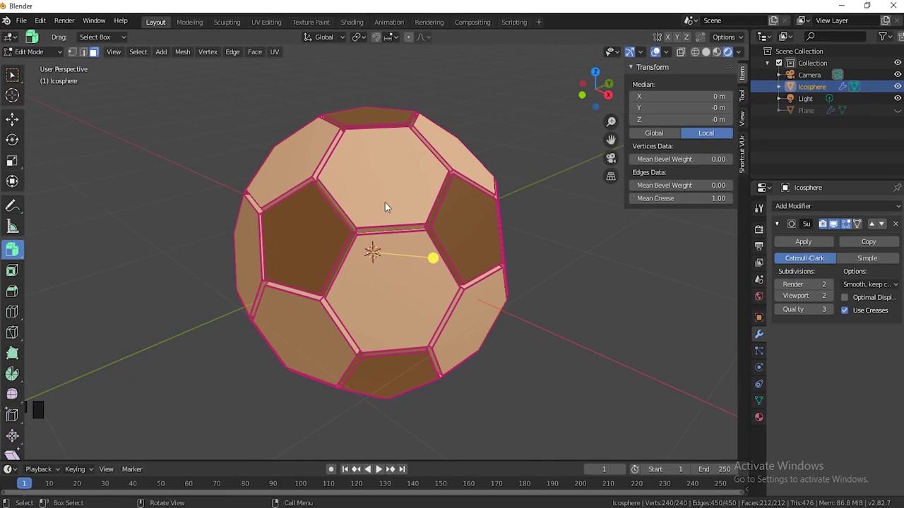
Step: Add a Cast modifier to the ball with a Factor of 0.88 and return to Object Mode
{"action": "middle_click_drag", "start_coordinate": [280, 153], "coordinate": [320, 178]}
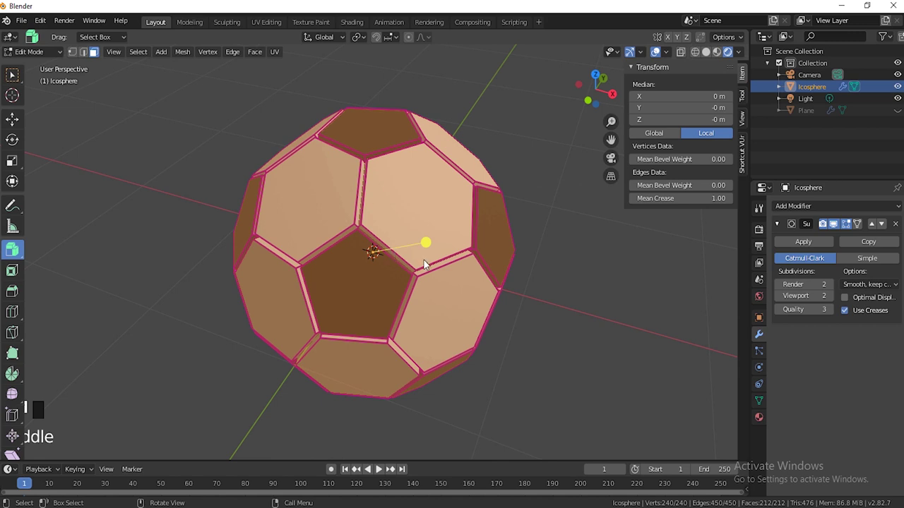
{"action": "left_click", "coordinate": [841, 204]}
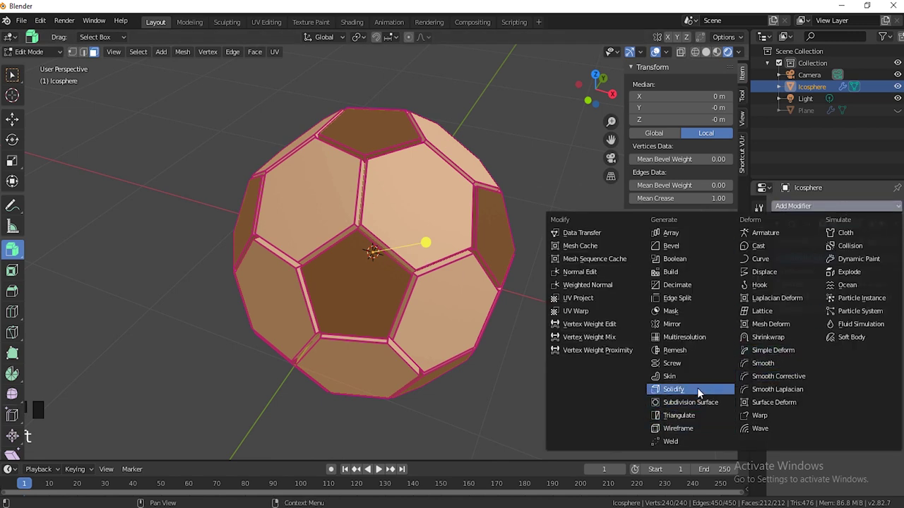
{"action": "left_click", "coordinate": [758, 246]}
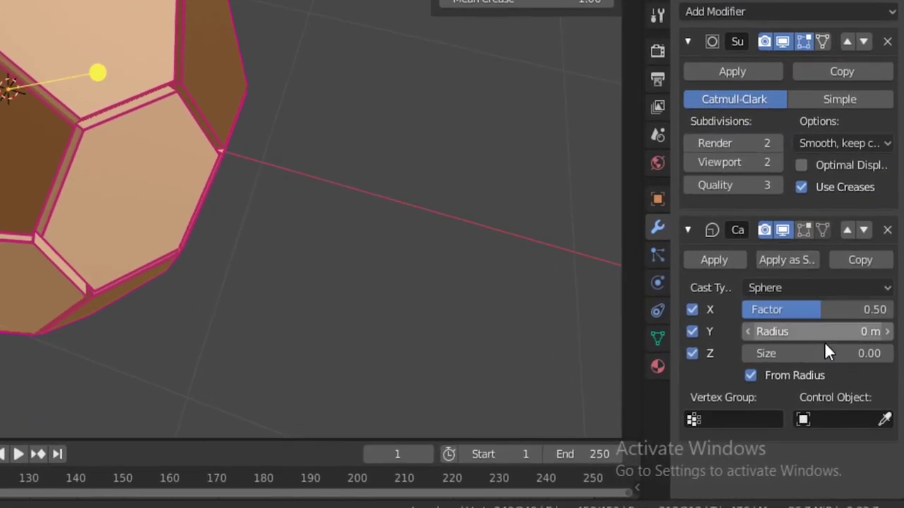
{"action": "left_click_drag", "start_coordinate": [805, 309], "coordinate": [872, 309]}
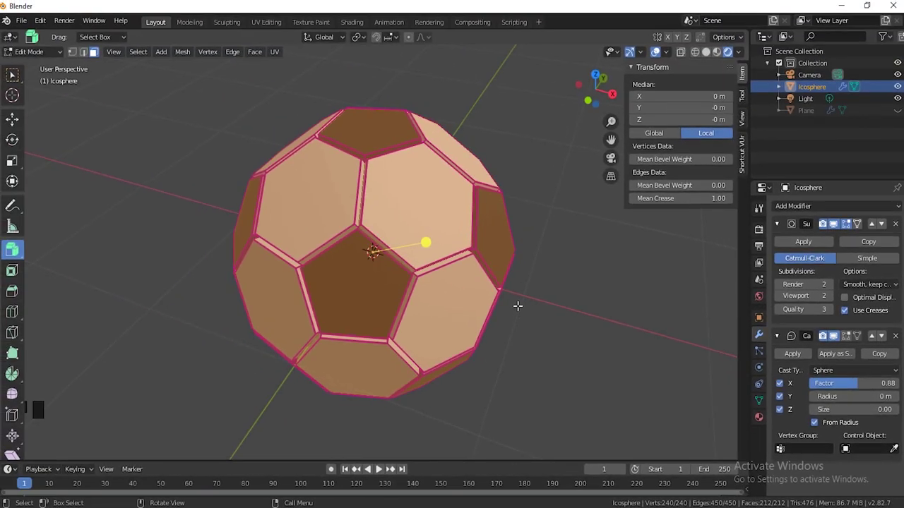
{"action": "key", "text": "Tab"}
{"action": "middle_click_drag", "start_coordinate": [413, 254], "coordinate": [265, 139]}
{"action": "middle_click_drag", "start_coordinate": [398, 210], "coordinate": [384, 241]}
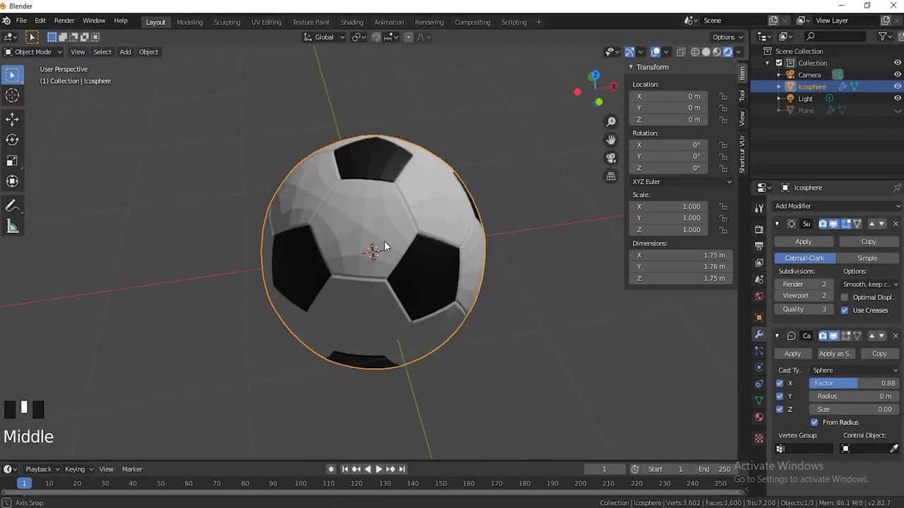
Step: Shade the ball smooth, inspect its surface and hide the sidebar
{"action": "scroll", "coordinate": [450, 240], "scroll_direction": "up", "scroll_amount": 3}
{"action": "right_click", "coordinate": [401, 224]}
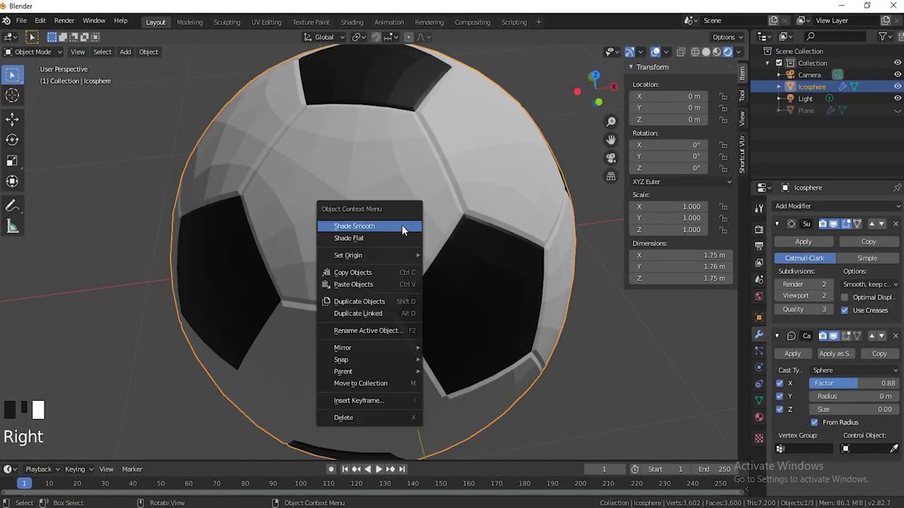
{"action": "left_click", "coordinate": [358, 226]}
{"action": "mouse_move", "coordinate": [474, 233]}
{"action": "middle_mouse_down"}
{"action": "mouse_move", "coordinate": [473, 201]}
{"action": "mouse_move", "coordinate": [407, 182]}
{"action": "middle_mouse_up"}
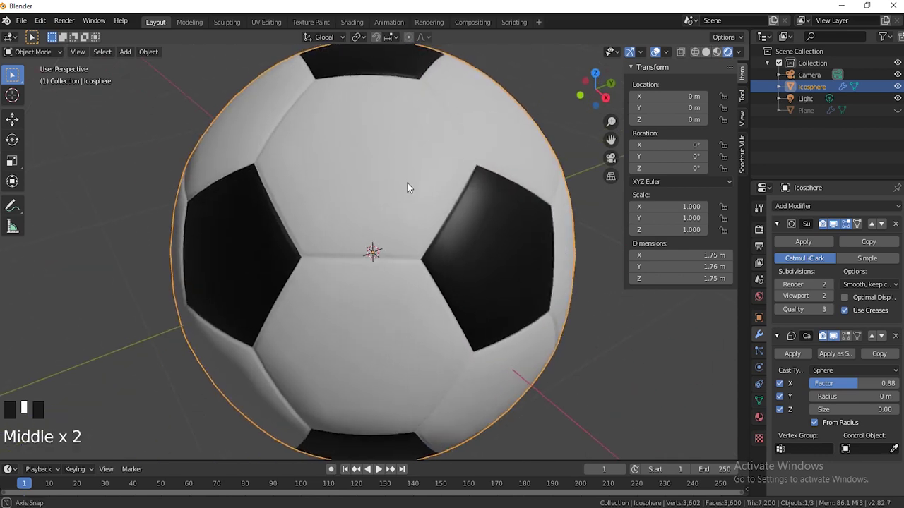
{"action": "scroll", "coordinate": [416, 197], "scroll_direction": "down", "scroll_amount": 2}
{"action": "scroll", "coordinate": [434, 216], "scroll_direction": "up", "scroll_amount": 2}
{"action": "key", "text": "n"}
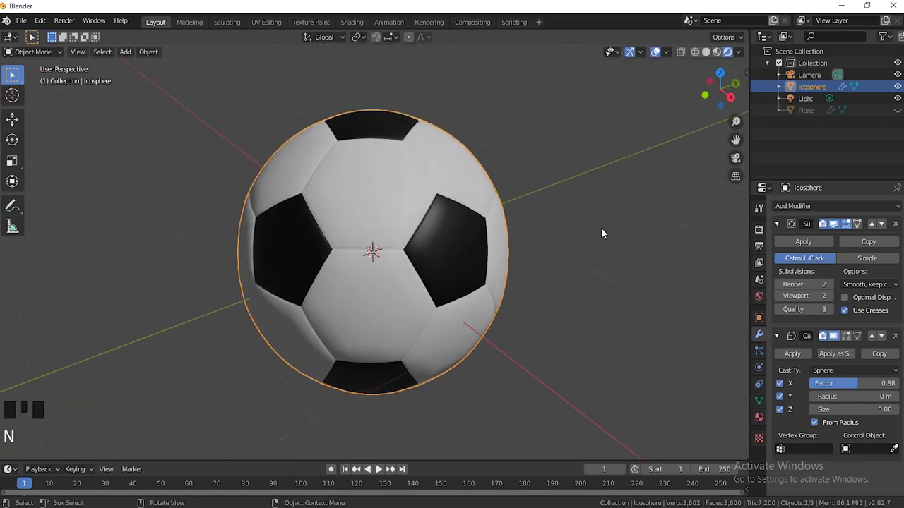
Step: Set the Subdivision Surface render and viewport levels to 3, and apply both the Subdivision Surface and Cast modifiers
{"action": "middle_click_drag", "start_coordinate": [477, 214], "coordinate": [687, 233]}
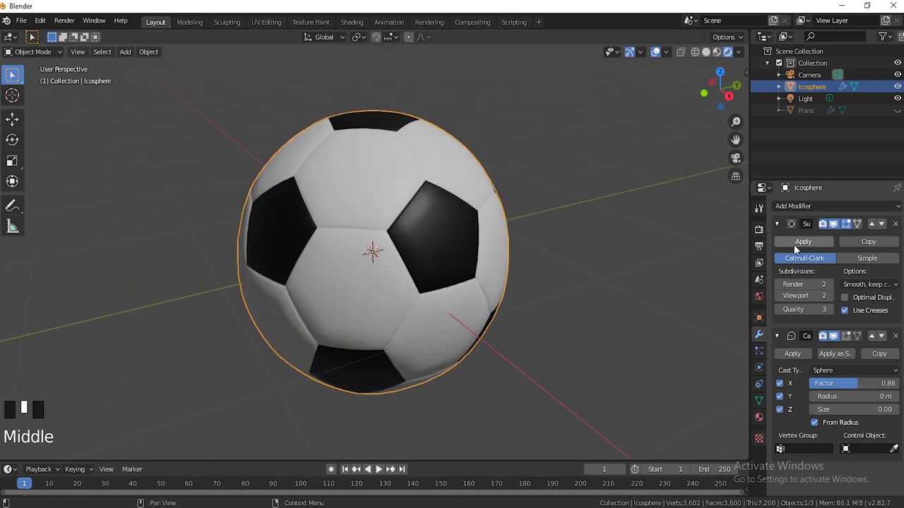
{"action": "left_click", "coordinate": [830, 284]}
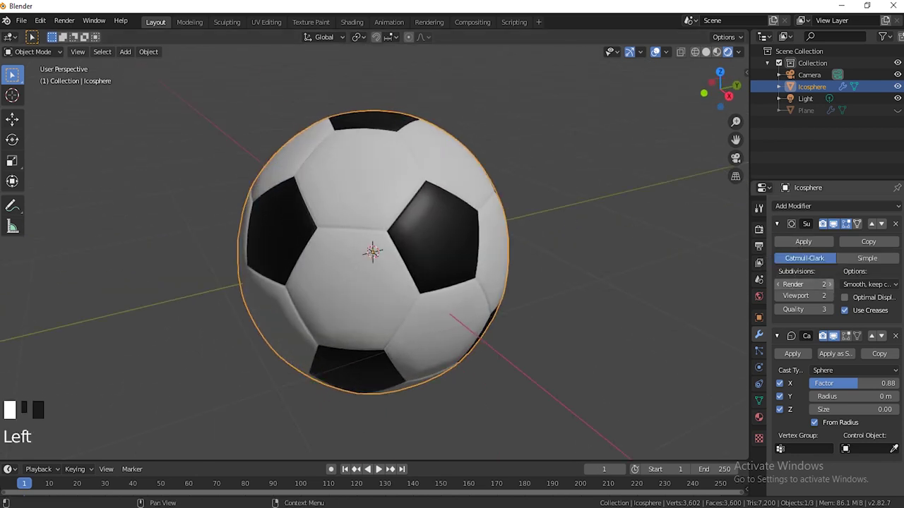
{"action": "left_click", "coordinate": [830, 295]}
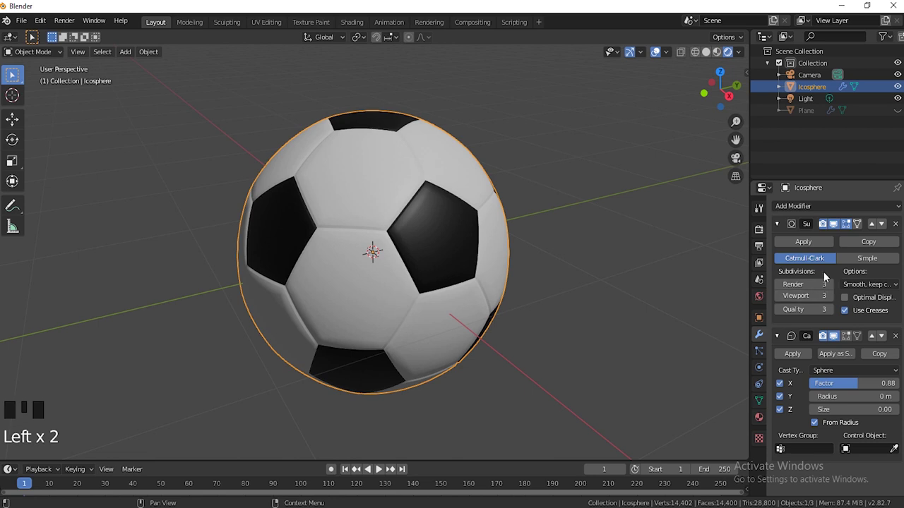
{"action": "left_click", "coordinate": [803, 242]}
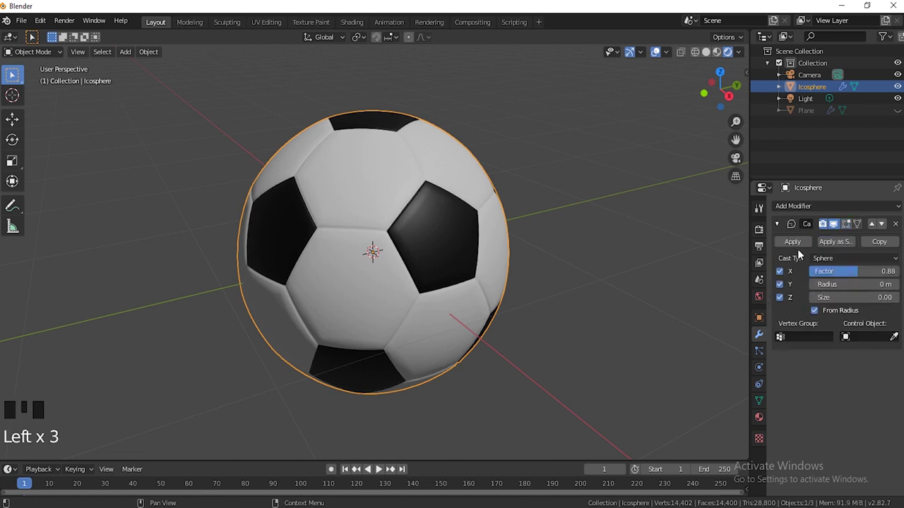
{"action": "left_click", "coordinate": [794, 242]}
Step: Add a new Subdivision Surface modifier to the ball and inspect its seams
{"action": "scroll", "coordinate": [415, 218], "scroll_direction": "up", "scroll_amount": 2}
{"action": "scroll", "coordinate": [414, 217], "scroll_direction": "down", "scroll_amount": 1}
{"action": "middle_click_drag", "start_coordinate": [352, 205], "coordinate": [427, 215]}
{"action": "left_click", "coordinate": [833, 207]}
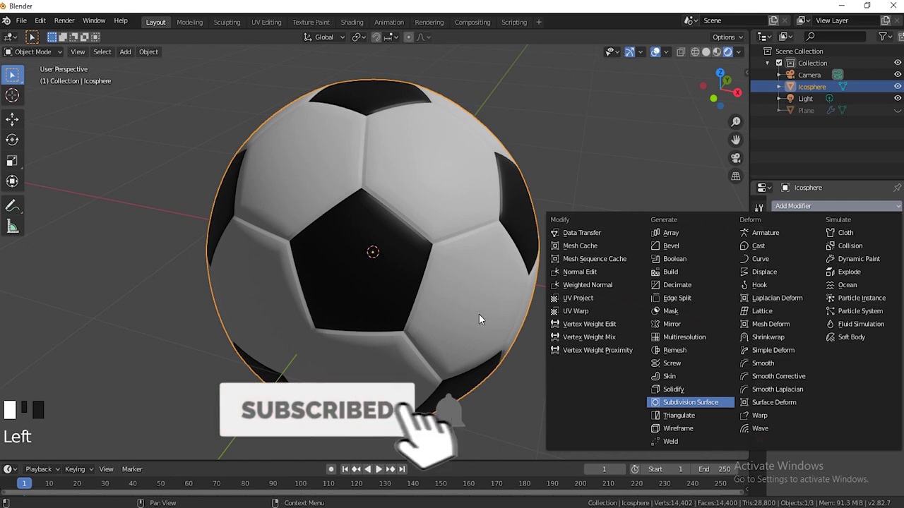
{"action": "key", "text": "Return"}
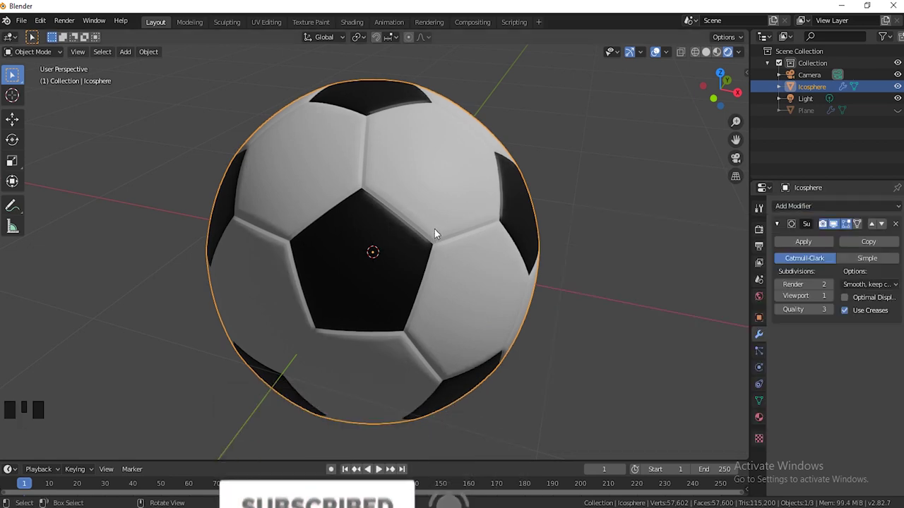
{"action": "middle_click_drag", "start_coordinate": [480, 200], "coordinate": [404, 205]}
{"action": "scroll", "coordinate": [447, 249], "scroll_direction": "up", "scroll_amount": 1}
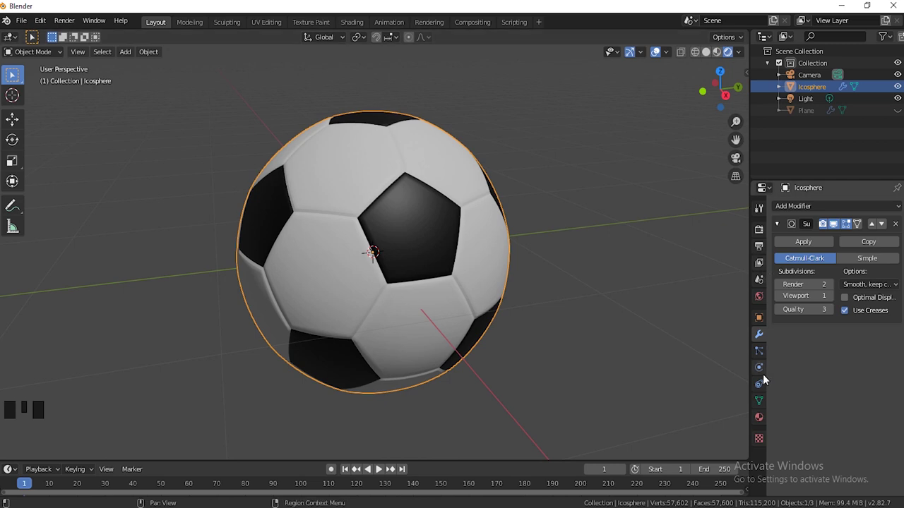
Step: Unhide the grass plane and move the ball up about 0.5 m along Z
{"action": "left_click", "coordinate": [758, 418]}
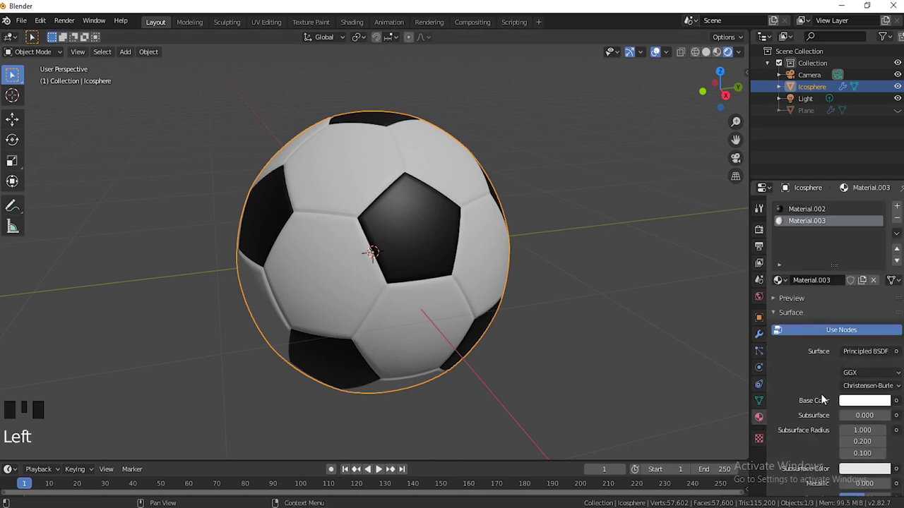
{"action": "scroll", "coordinate": [832, 384], "scroll_direction": "down", "scroll_amount": 7}
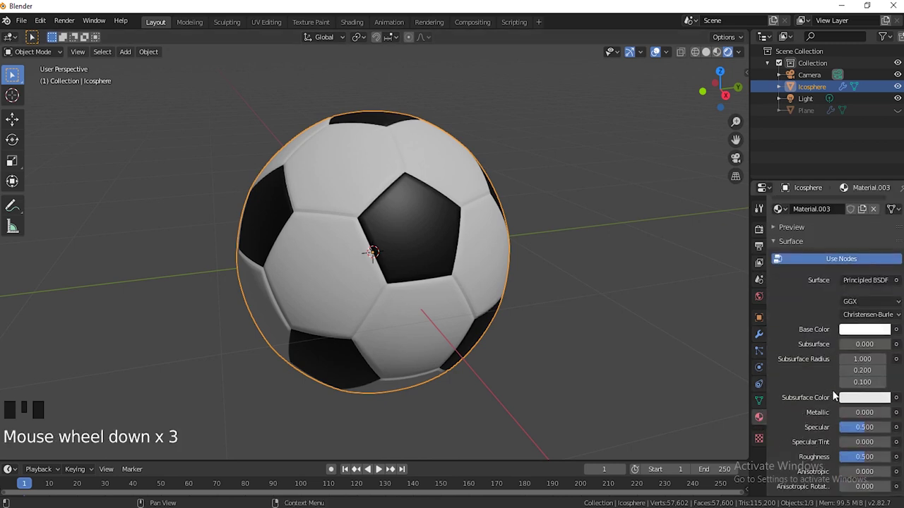
{"action": "left_click", "coordinate": [897, 113]}
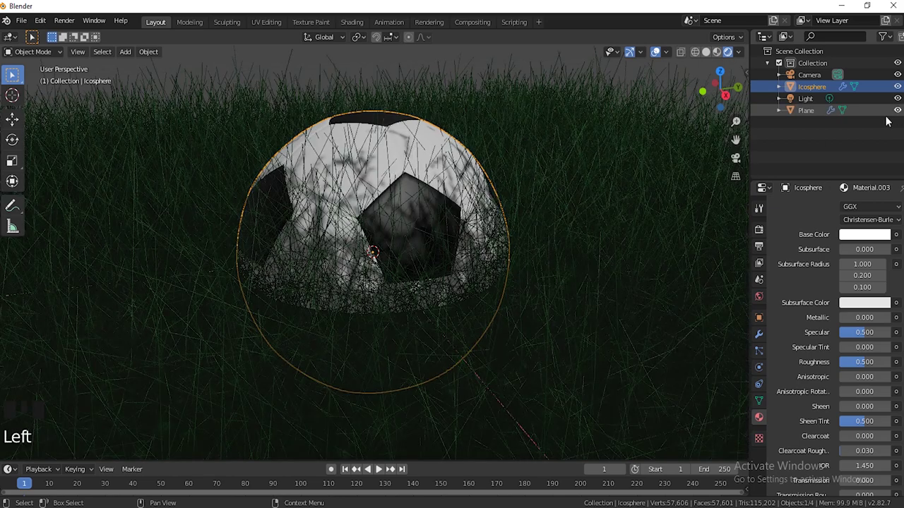
{"action": "scroll", "coordinate": [498, 212], "scroll_direction": "down", "scroll_amount": 5}
{"action": "scroll", "coordinate": [427, 257], "scroll_direction": "up", "scroll_amount": 3}
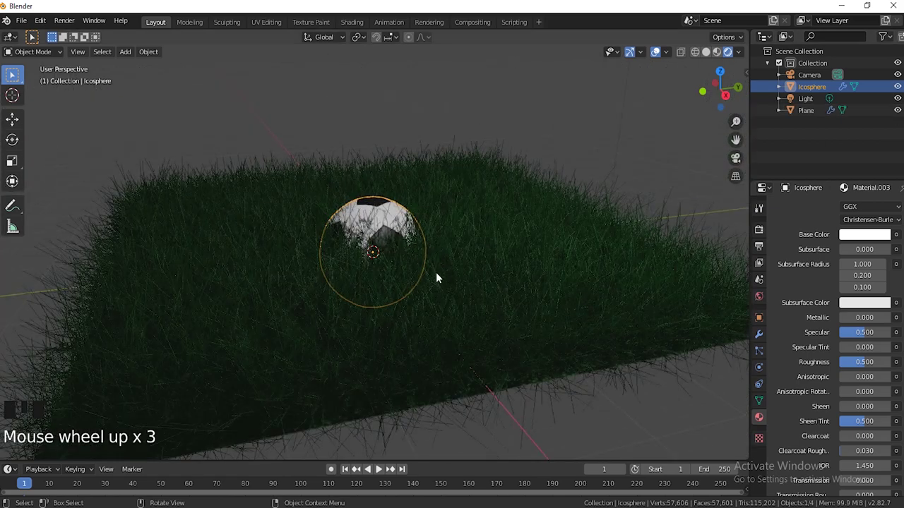
{"action": "scroll", "coordinate": [436, 272], "scroll_direction": "up", "scroll_amount": 1}
{"action": "key", "text": "g"}
{"action": "key", "text": "z"}
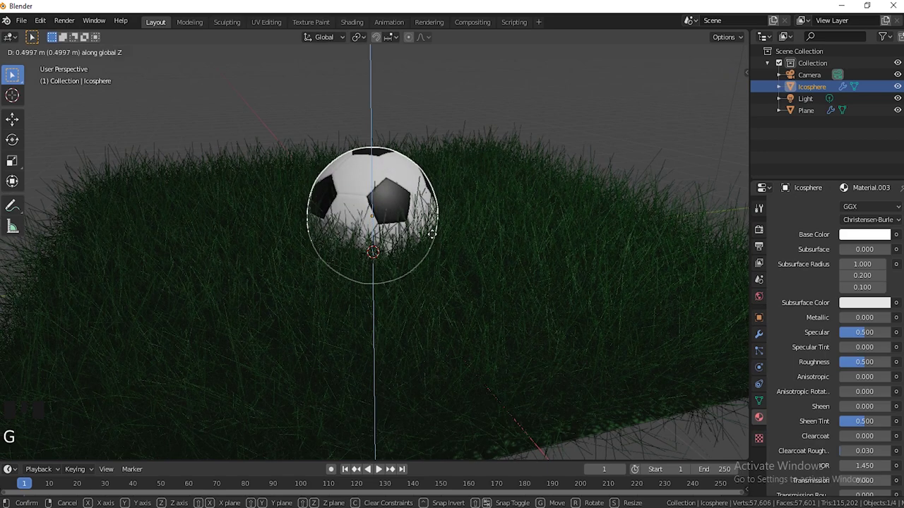
{"action": "left_click", "coordinate": [336, 186]}
Step: Set the Roughness of the ball's white material to 0.120 and inspect its highlights in the grass
{"action": "middle_click_drag", "start_coordinate": [337, 186], "coordinate": [446, 248]}
{"action": "scroll", "coordinate": [446, 248], "scroll_direction": "up", "scroll_amount": 3}
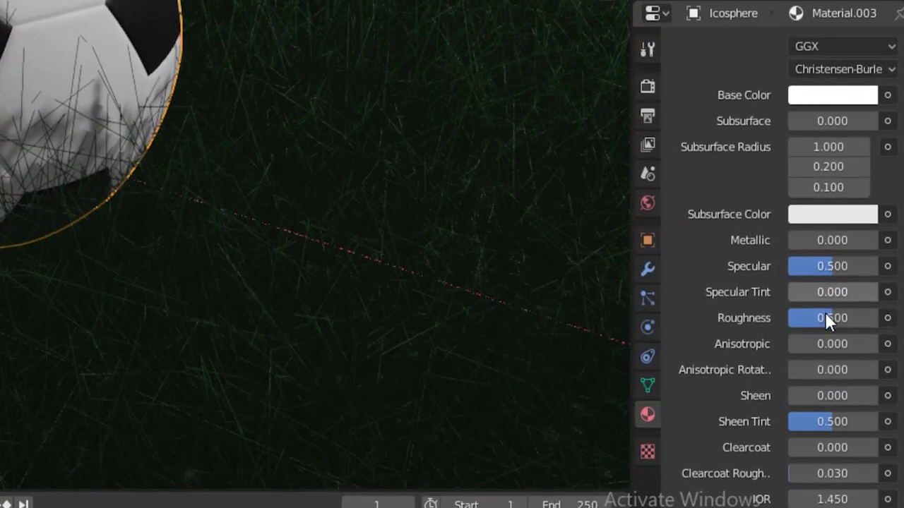
{"action": "left_click", "coordinate": [866, 362]}
{"action": "left_click", "coordinate": [834, 264]}
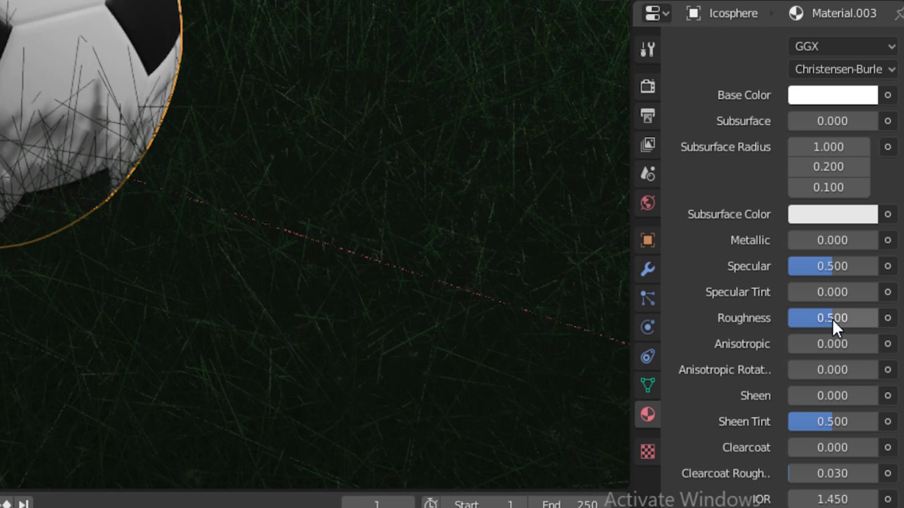
{"action": "left_click_drag", "start_coordinate": [818, 317], "coordinate": [793, 317]}
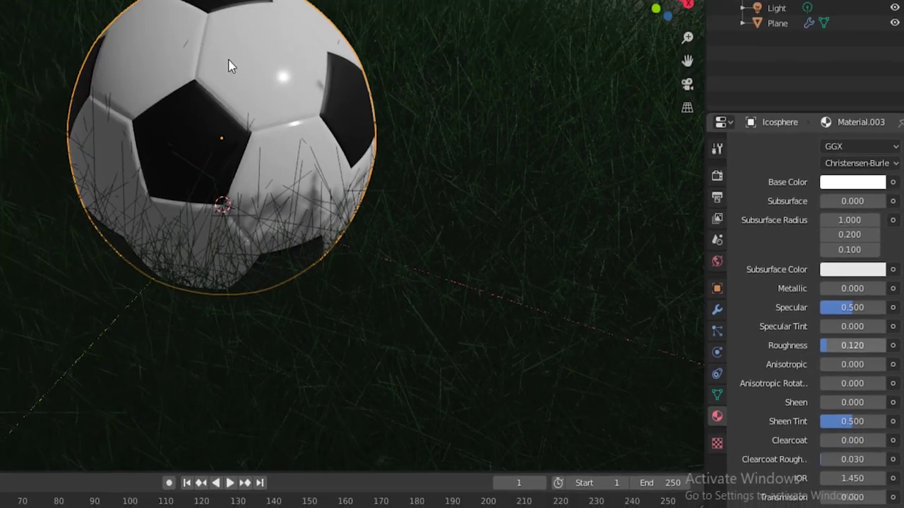
{"action": "scroll", "coordinate": [394, 189], "scroll_direction": "down", "scroll_amount": 2}
{"action": "scroll", "coordinate": [440, 211], "scroll_direction": "up", "scroll_amount": 3}
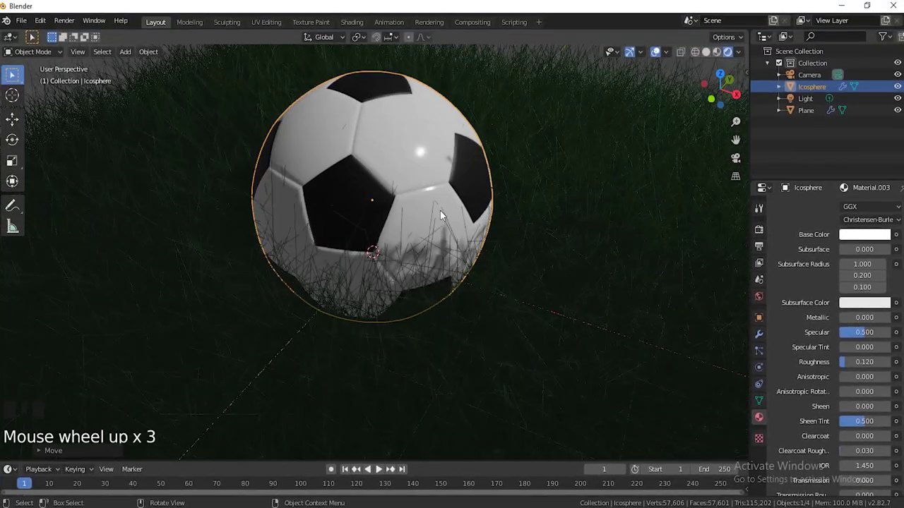
{"action": "middle_click_drag", "start_coordinate": [505, 235], "coordinate": [520, 309], "text": "shift"}
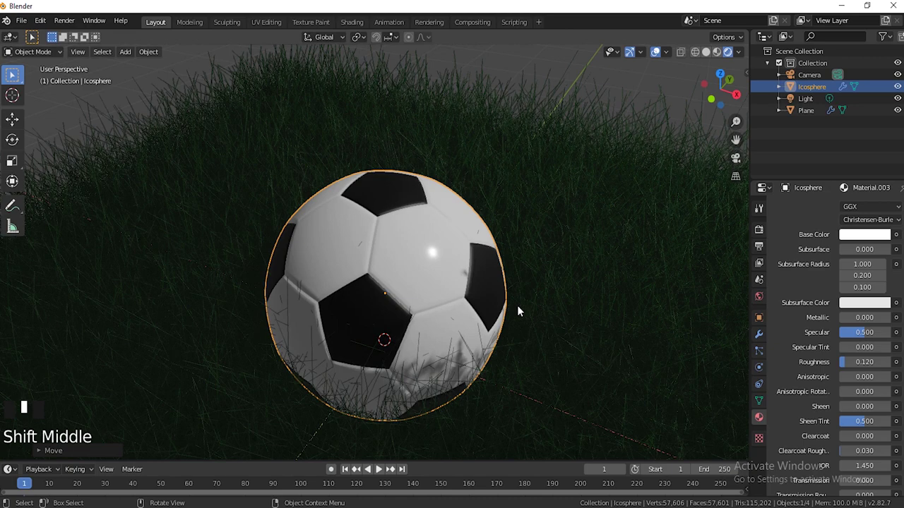
{"action": "scroll", "coordinate": [575, 245], "scroll_direction": "up", "scroll_amount": 5}
{"action": "middle_click_drag", "start_coordinate": [343, 242], "coordinate": [480, 191]}
Step: Switch the viewport to Solid shading and delete the existing point light
{"action": "scroll", "coordinate": [481, 202], "scroll_direction": "down", "scroll_amount": 10}
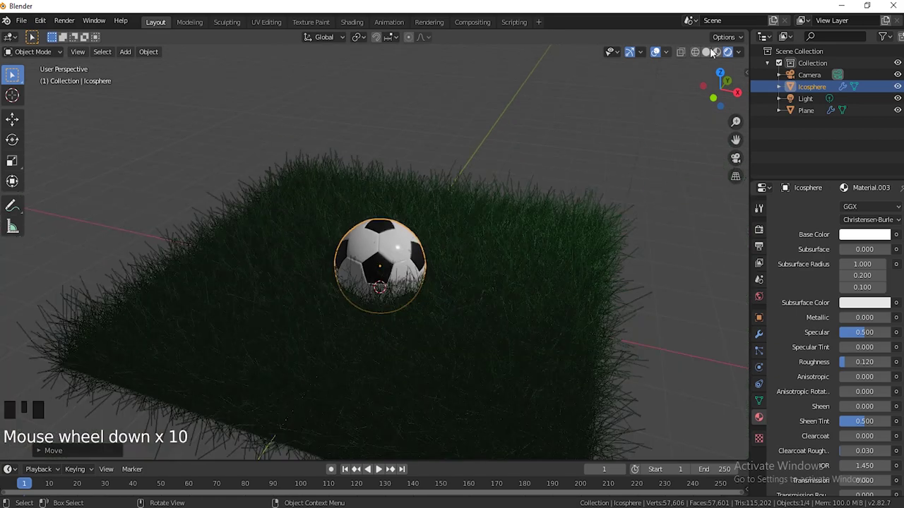
{"action": "left_click", "coordinate": [706, 52]}
{"action": "scroll", "coordinate": [397, 306], "scroll_direction": "up", "scroll_amount": 3}
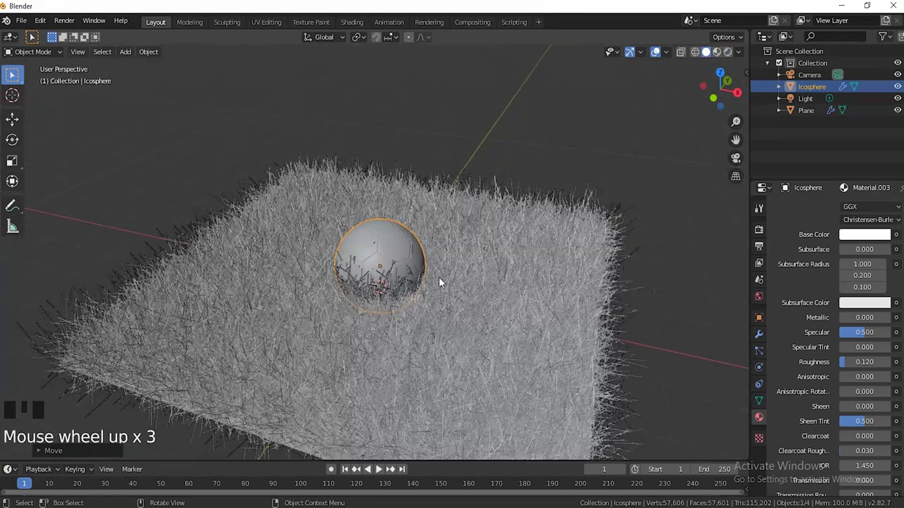
{"action": "scroll", "coordinate": [572, 69], "scroll_direction": "down", "scroll_amount": 2}
{"action": "left_click", "coordinate": [565, 51]}
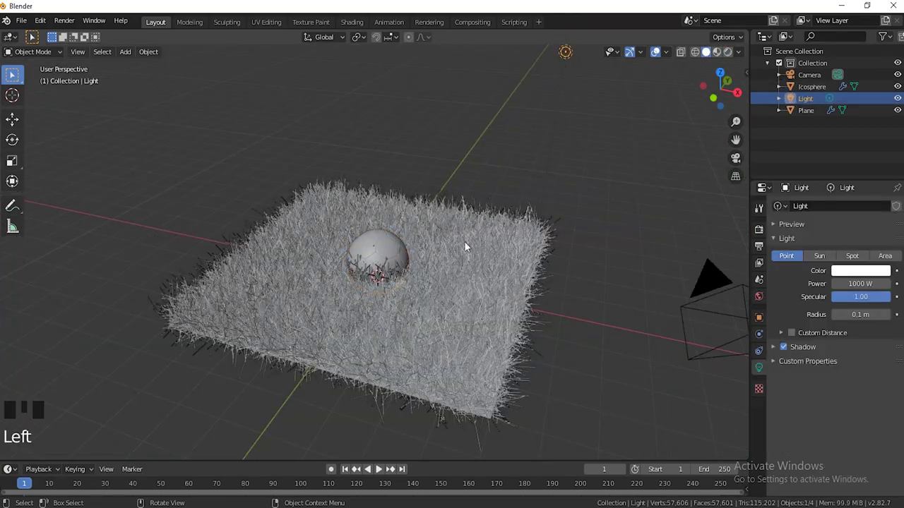
{"action": "key", "text": "x"}
{"action": "left_click", "coordinate": [413, 265]}
{"action": "scroll", "coordinate": [455, 272], "scroll_direction": "up", "scroll_amount": 2}
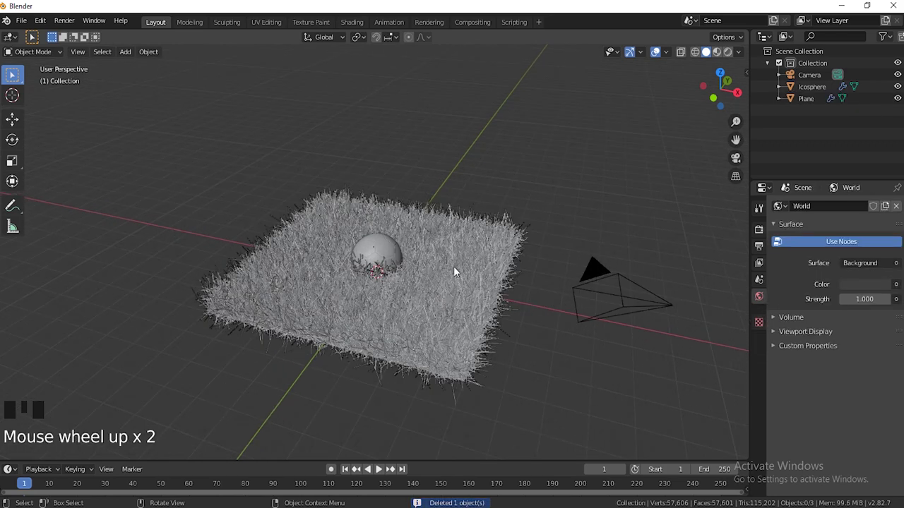
Step: Add a Sun light at the scene centre and raise it along Z high above the ball and grass
{"action": "key", "text": "shift+a"}
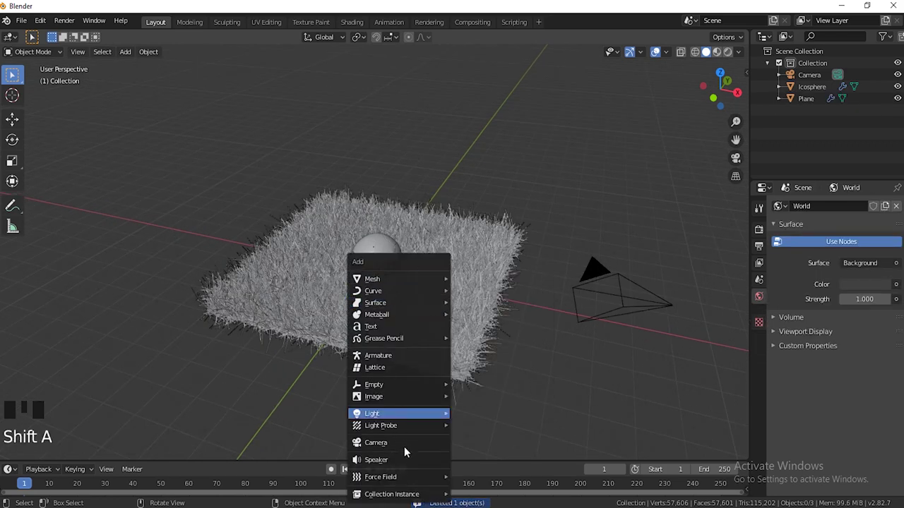
{"action": "mouse_move", "coordinate": [437, 414]}
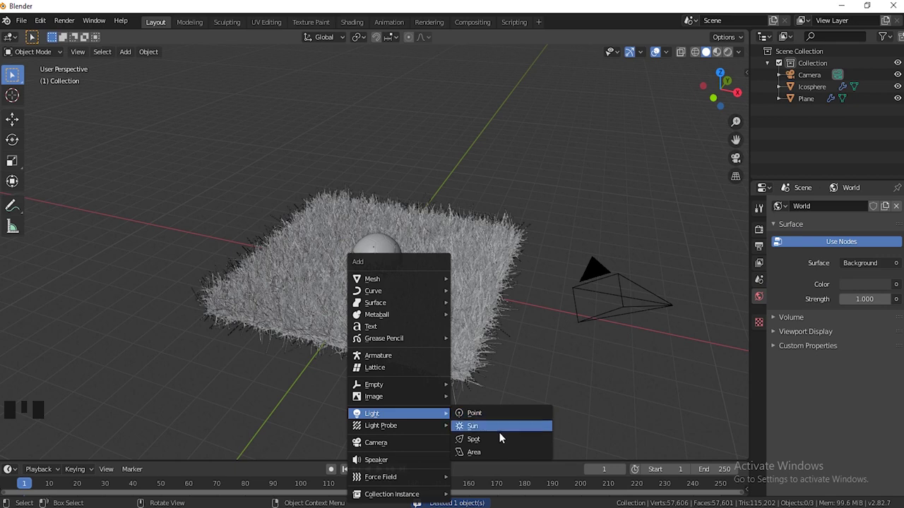
{"action": "left_click", "coordinate": [466, 426]}
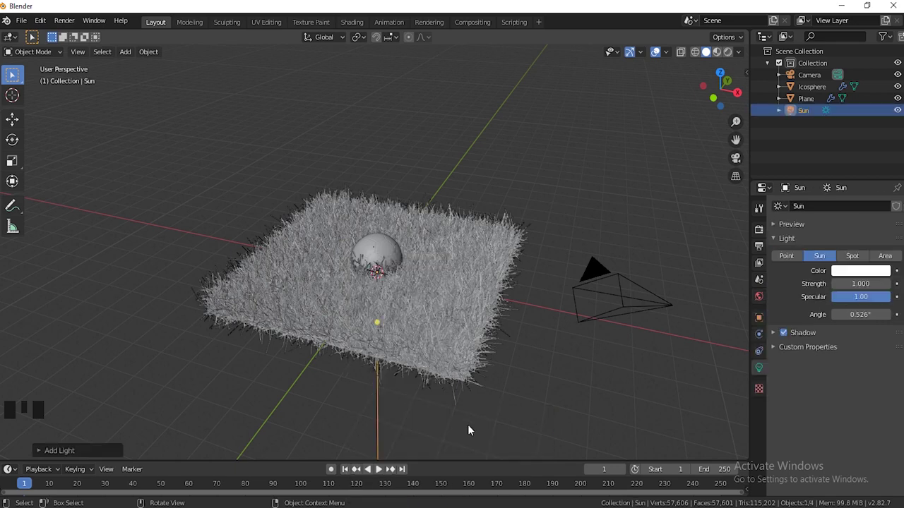
{"action": "key", "text": "g"}
{"action": "key", "text": "z"}
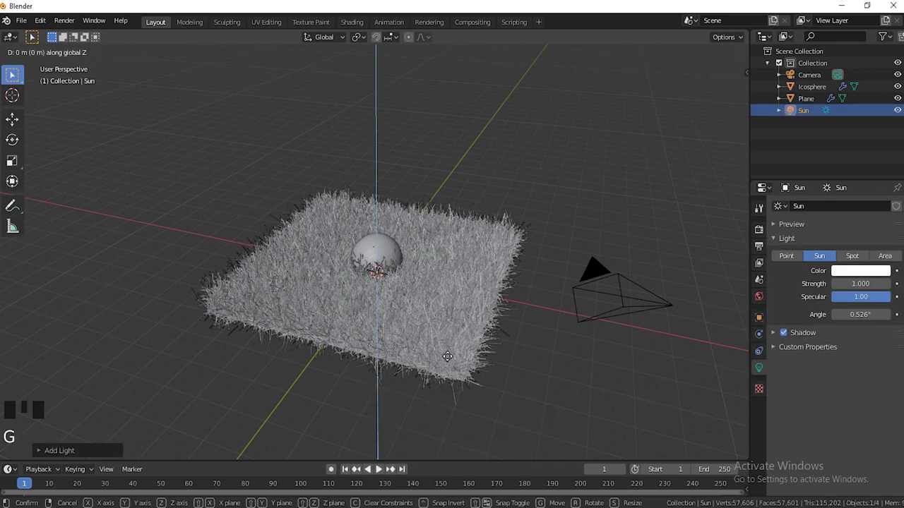
{"action": "left_click", "coordinate": [411, 423]}
{"action": "scroll", "coordinate": [399, 225], "scroll_direction": "down", "scroll_amount": 4}
{"action": "scroll", "coordinate": [400, 247], "scroll_direction": "down", "scroll_amount": 1}
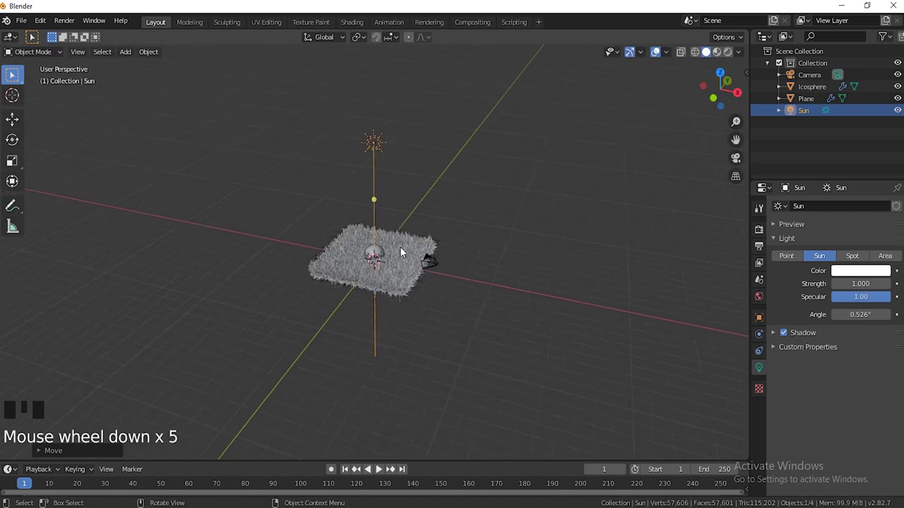
{"action": "key", "text": "g"}
{"action": "key", "text": "z"}
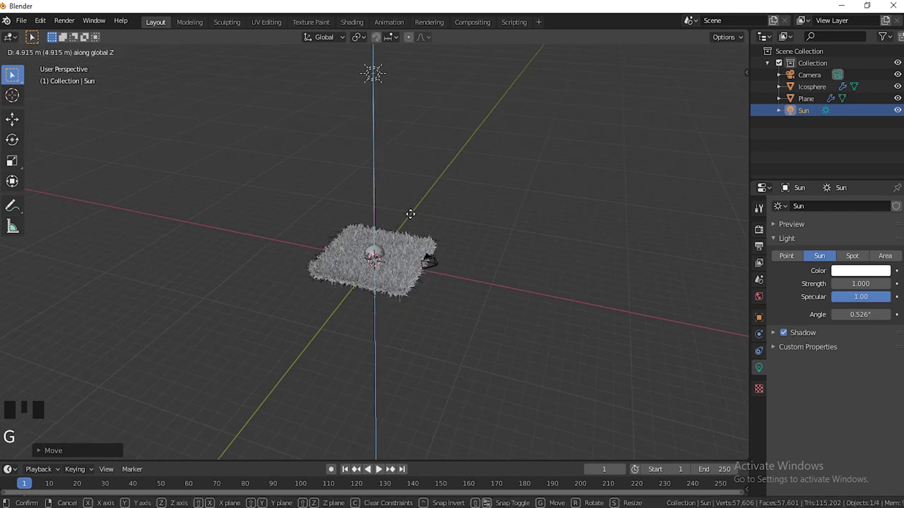
{"action": "left_click", "coordinate": [408, 221]}
Step: From the top view, move the Sun light about 10 m along the Y axis, away from the grass
{"action": "middle_click_drag", "start_coordinate": [445, 229], "coordinate": [417, 291]}
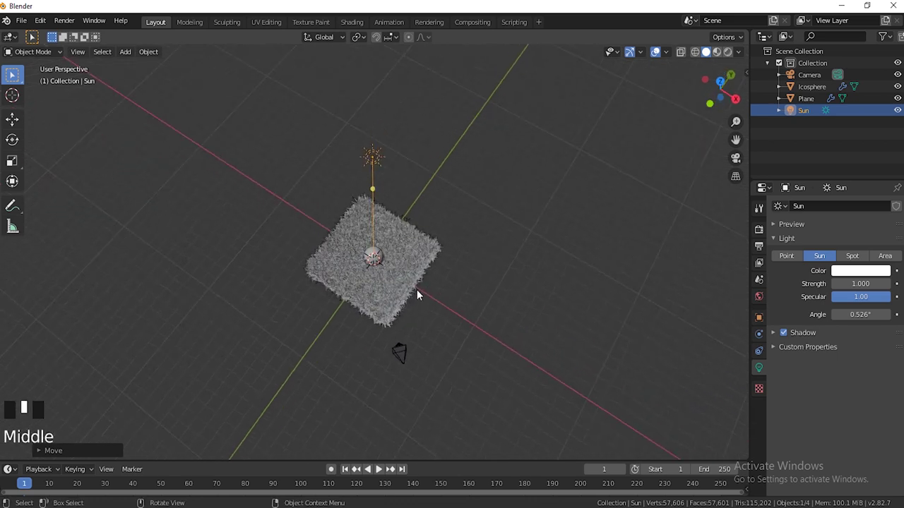
{"action": "key", "text": "KP_7"}
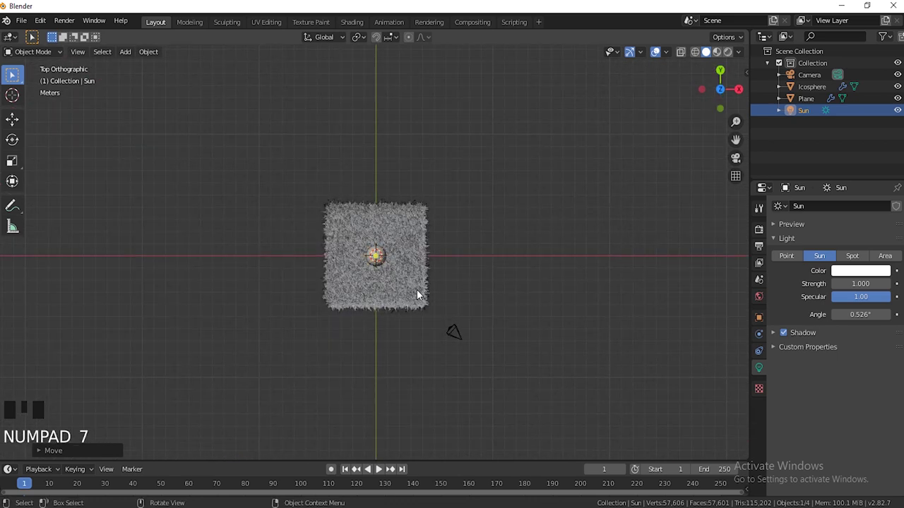
{"action": "key", "text": "g"}
{"action": "key", "text": "x"}
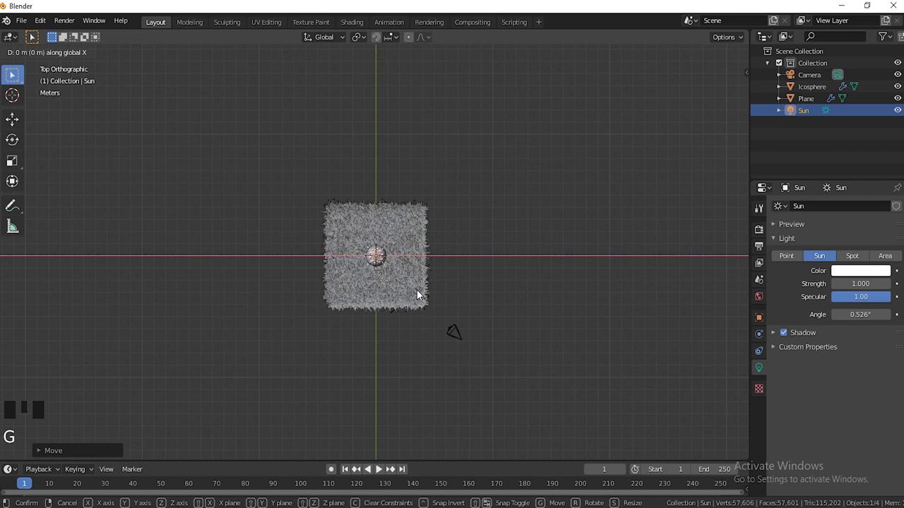
{"action": "key", "text": "y"}
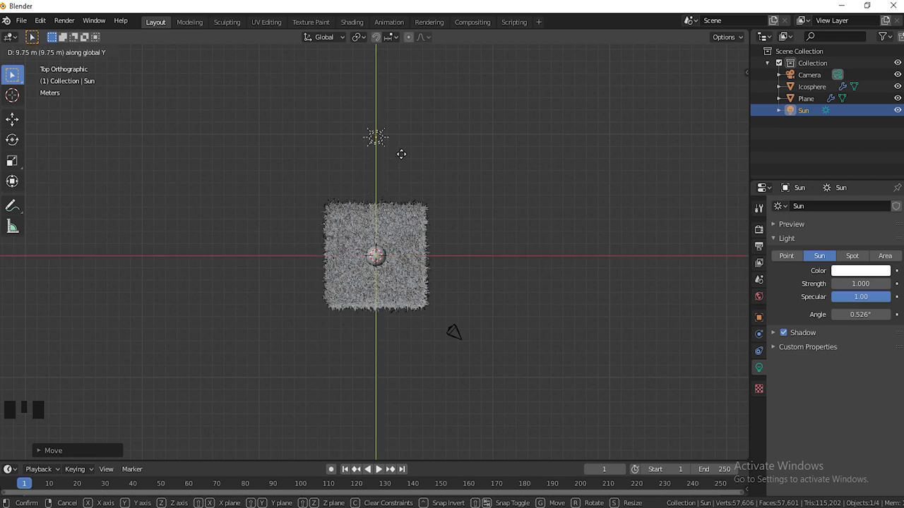
{"action": "left_click", "coordinate": [400, 134]}
Step: Rotate the Sun light about -42° around the global X axis so that it points at the ball
{"action": "middle_click_drag", "start_coordinate": [334, 187], "coordinate": [413, 207]}
{"action": "key", "text": "r"}
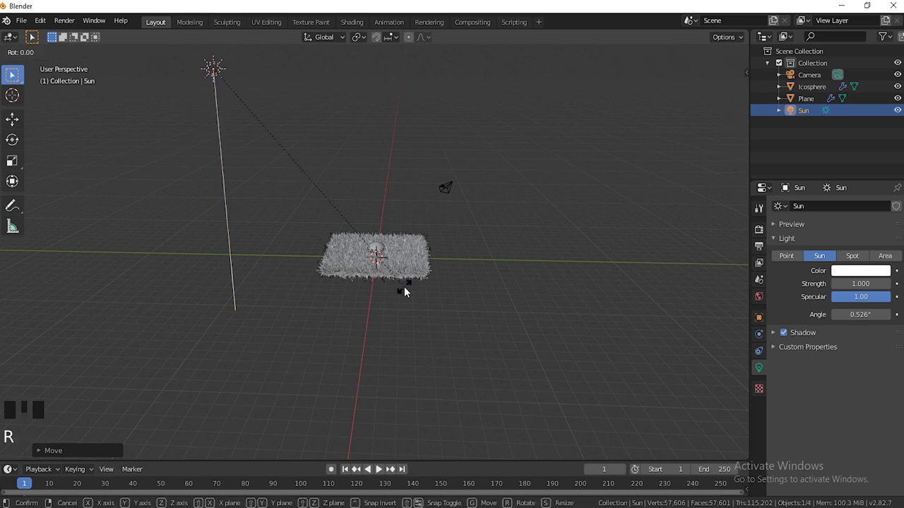
{"action": "key", "text": "x"}
{"action": "key", "text": "z"}
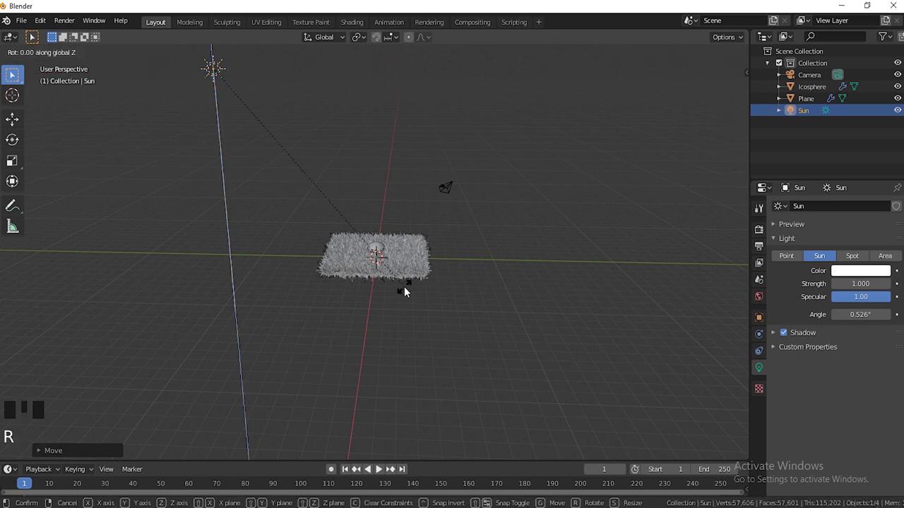
{"action": "key", "text": "y"}
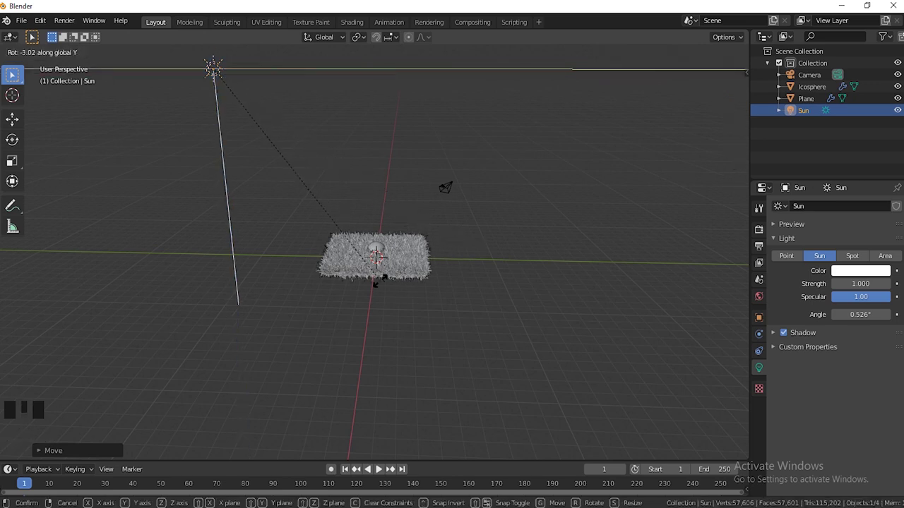
{"action": "key", "text": "z"}
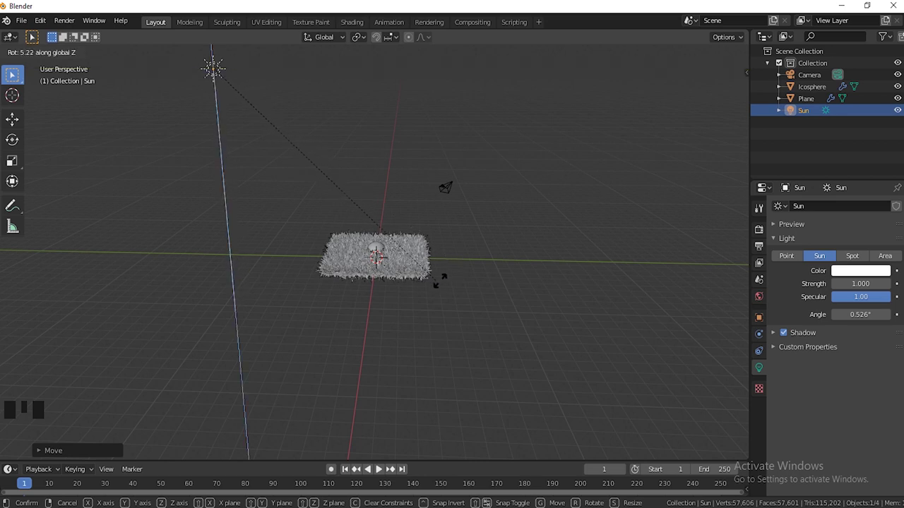
{"action": "key", "text": "x"}
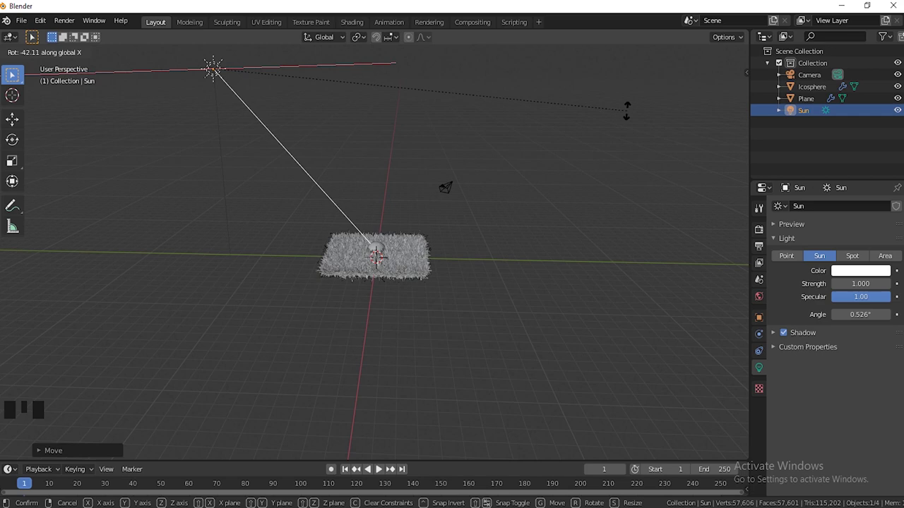
{"action": "left_click", "coordinate": [622, 132]}
Step: Set the Sun light's Strength to 8 and its colour to pale yellow, hex FCFFAE
{"action": "scroll", "coordinate": [517, 267], "scroll_direction": "up", "scroll_amount": 5}
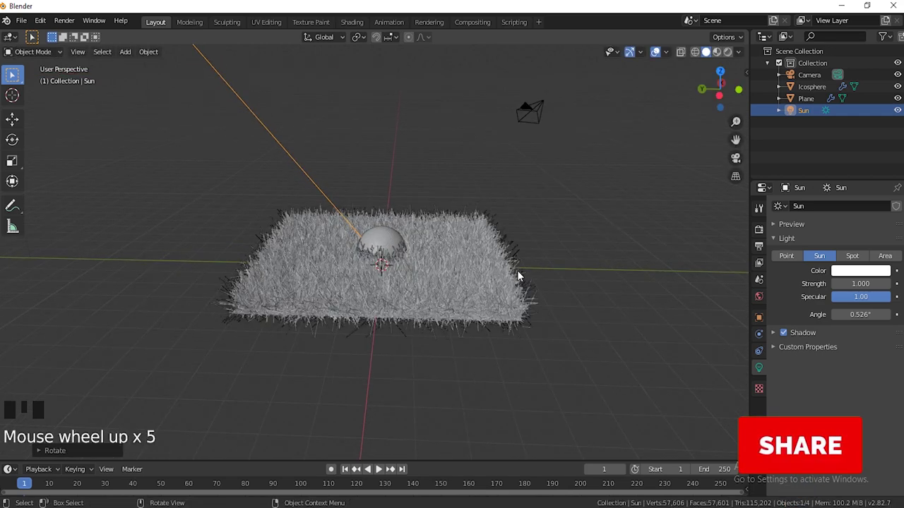
{"action": "left_click", "coordinate": [842, 290]}
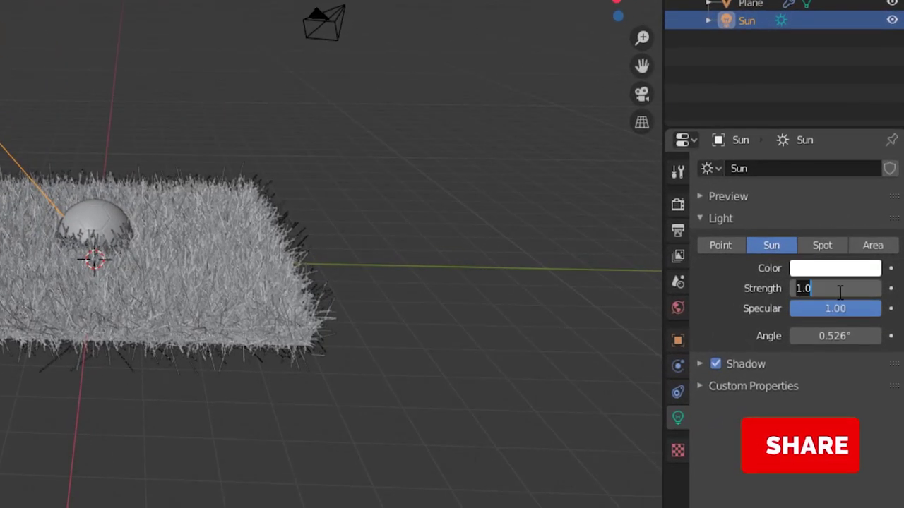
{"action": "type", "text": "8"}
{"action": "key", "text": "Return"}
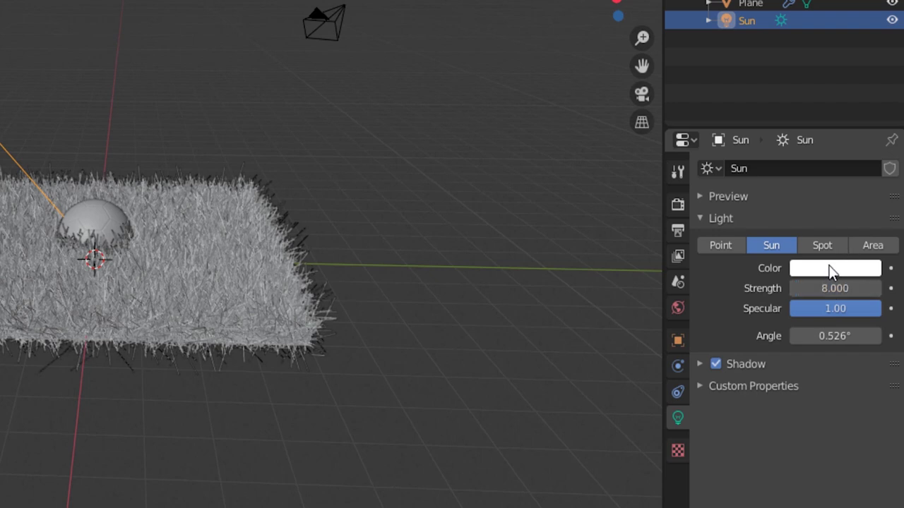
{"action": "left_click", "coordinate": [830, 273]}
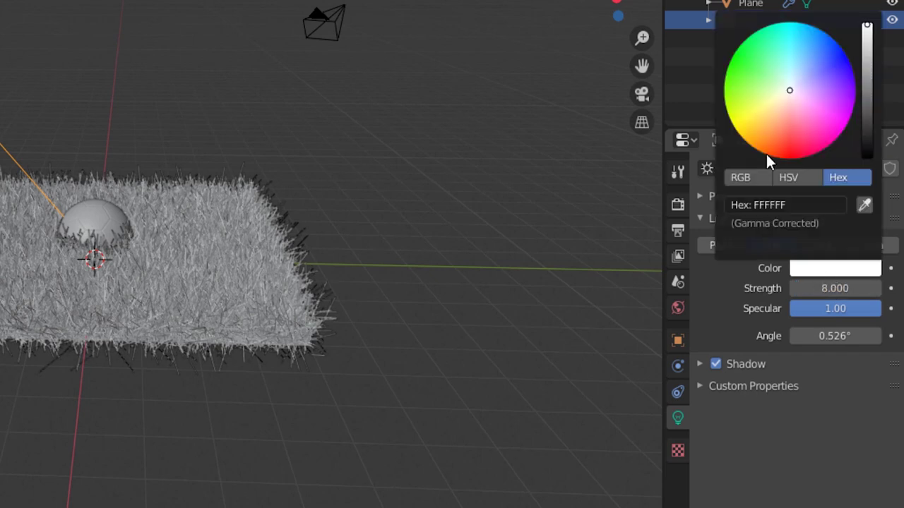
{"action": "left_click_drag", "start_coordinate": [788, 89], "coordinate": [771, 100]}
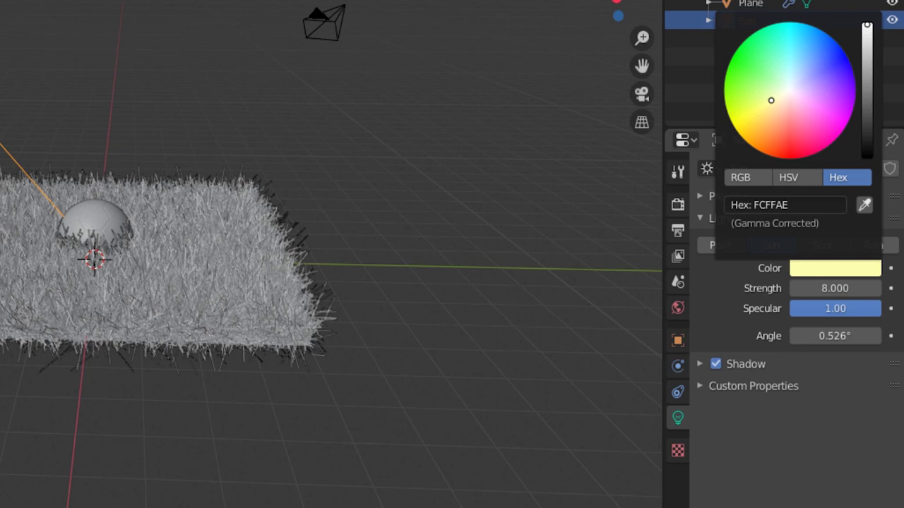
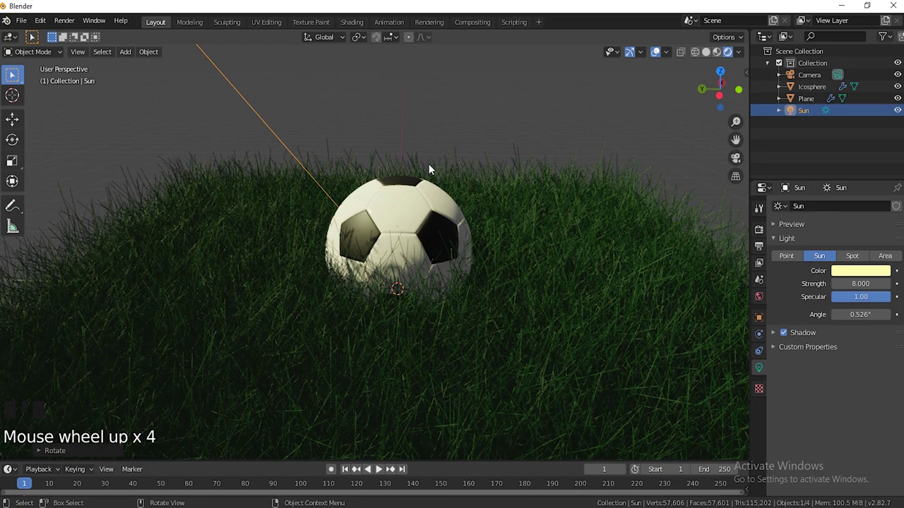
Step: Check the rendered lighting on the ball and move the Sun light about 3 m in the negative Y direction
{"action": "middle_click_drag", "start_coordinate": [428, 163], "coordinate": [424, 183]}
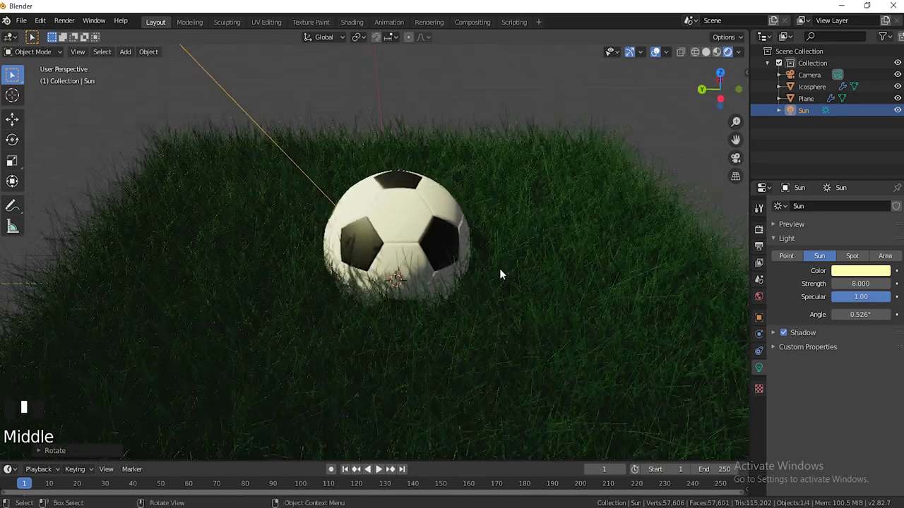
{"action": "scroll", "coordinate": [499, 270], "scroll_direction": "up", "scroll_amount": 2}
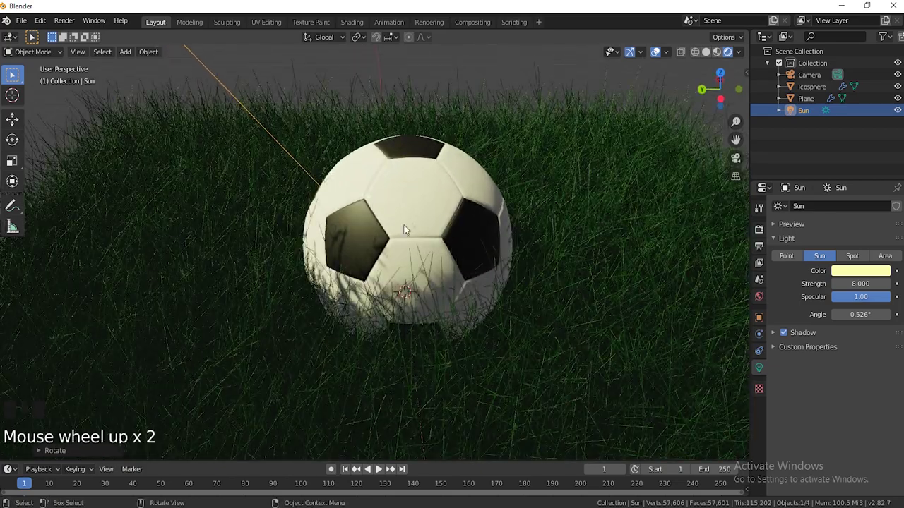
{"action": "scroll", "coordinate": [271, 183], "scroll_direction": "down", "scroll_amount": 13}
{"action": "scroll", "coordinate": [315, 246], "scroll_direction": "down", "scroll_amount": 2}
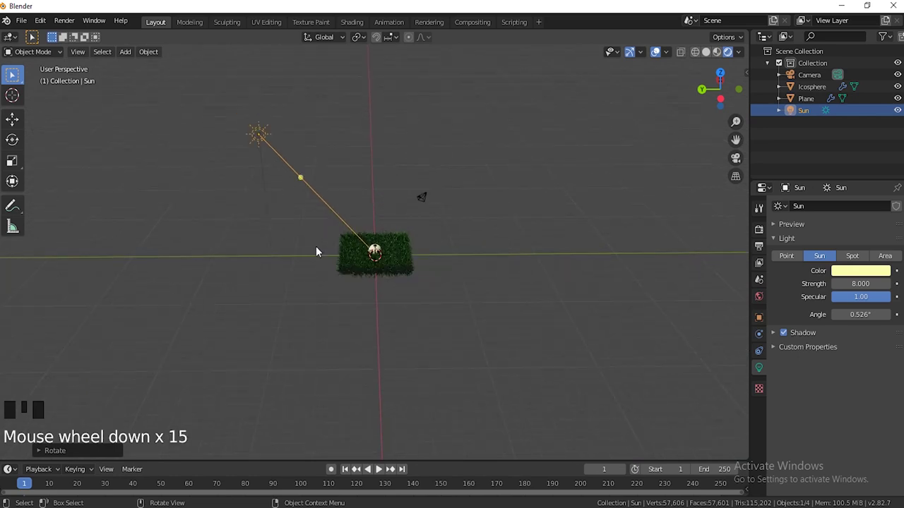
{"action": "key", "text": "g"}
{"action": "key", "text": "z"}
{"action": "key", "text": "z"}
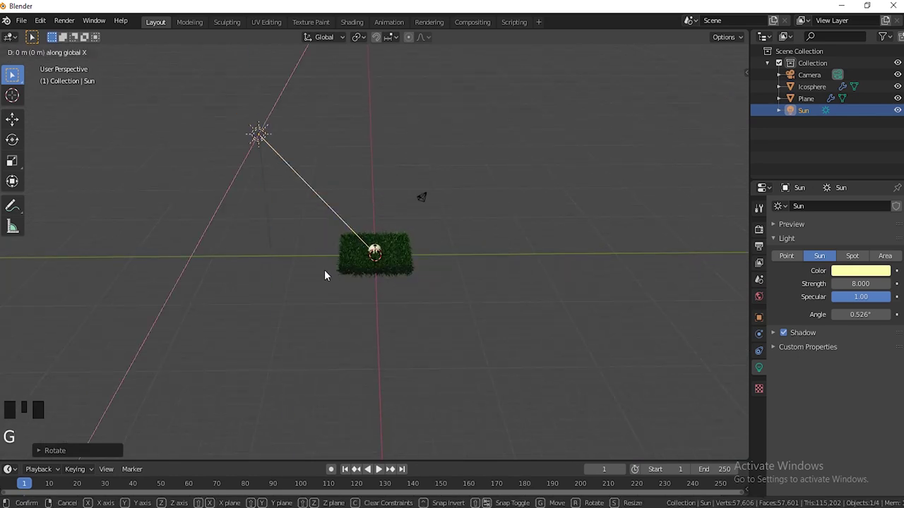
{"action": "key", "text": "y"}
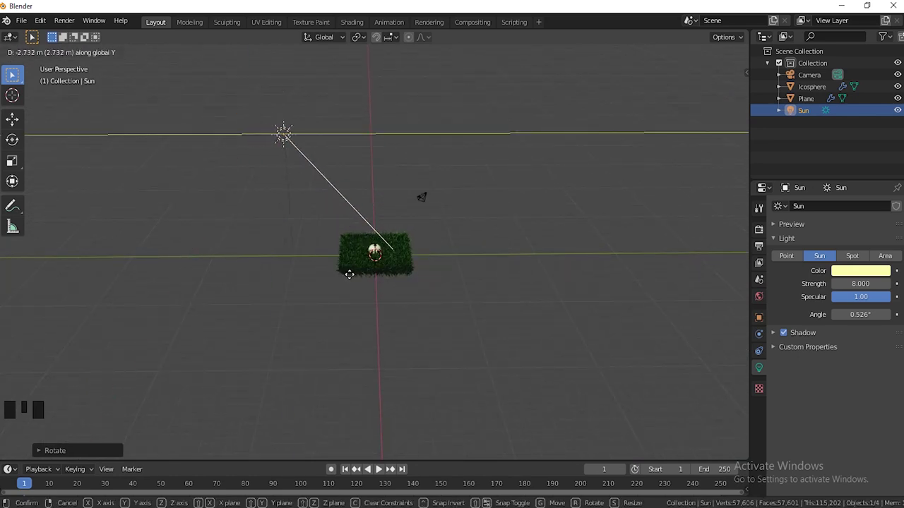
{"action": "left_click", "coordinate": [356, 276]}
Step: Examine the sunlight, highlights and grass shadows on the ball from close up and from another angle
{"action": "scroll", "coordinate": [422, 276], "scroll_direction": "up", "scroll_amount": 1}
{"action": "scroll", "coordinate": [422, 286], "scroll_direction": "up", "scroll_amount": 12}
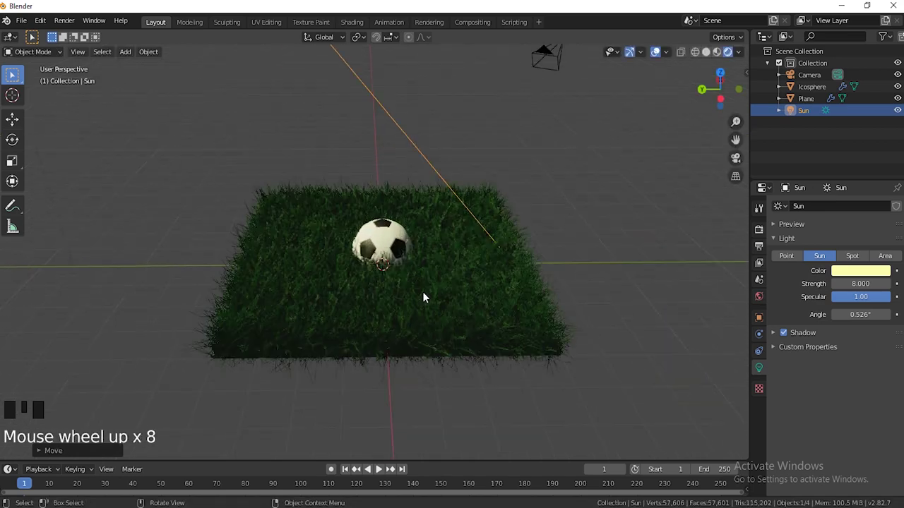
{"action": "scroll", "coordinate": [402, 296], "scroll_direction": "down", "scroll_amount": 2}
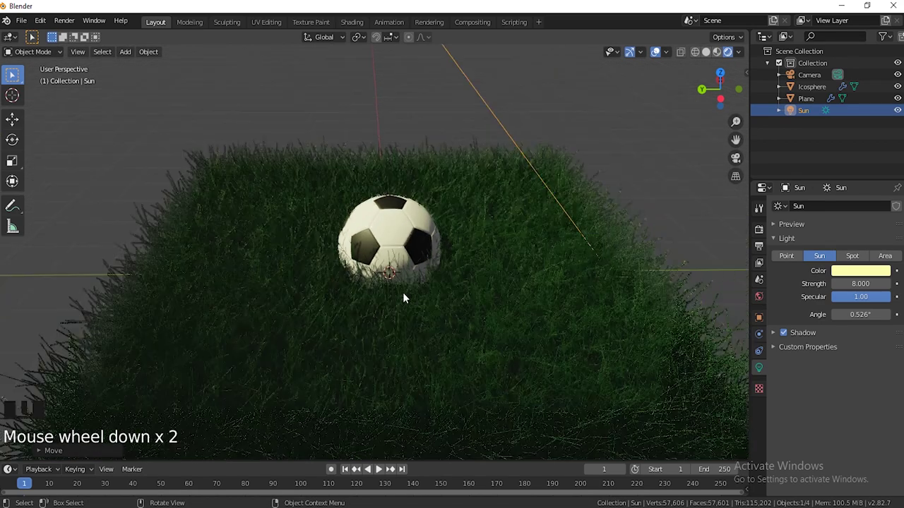
{"action": "left_click", "coordinate": [407, 252]}
{"action": "middle_click", "coordinate": [331, 275]}
{"action": "middle_click_drag", "start_coordinate": [330, 275], "coordinate": [369, 281]}
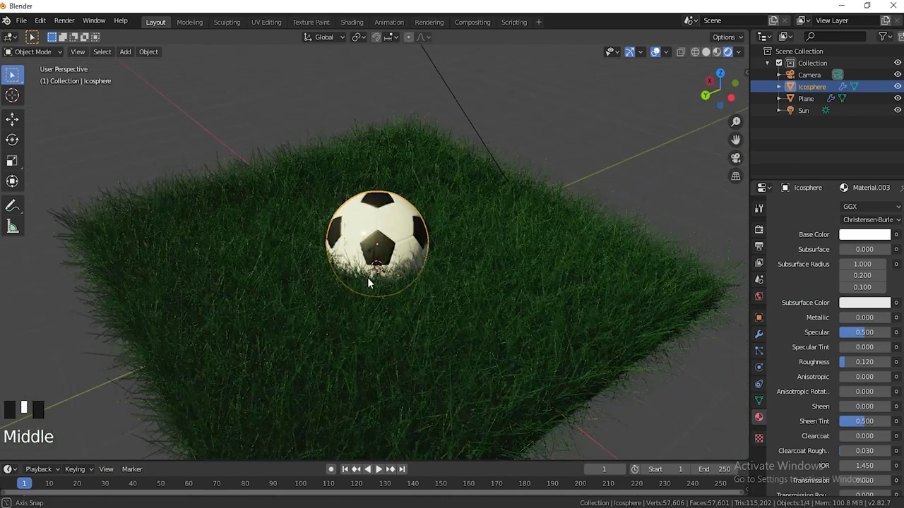
{"action": "scroll", "coordinate": [480, 292], "scroll_direction": "up", "scroll_amount": 5}
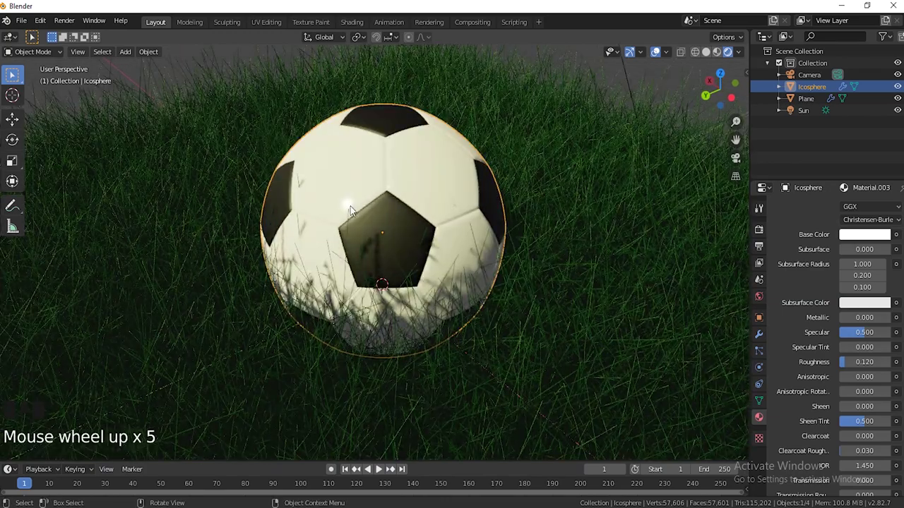
{"action": "scroll", "coordinate": [452, 253], "scroll_direction": "down", "scroll_amount": 4}
{"action": "scroll", "coordinate": [428, 263], "scroll_direction": "down", "scroll_amount": 11}
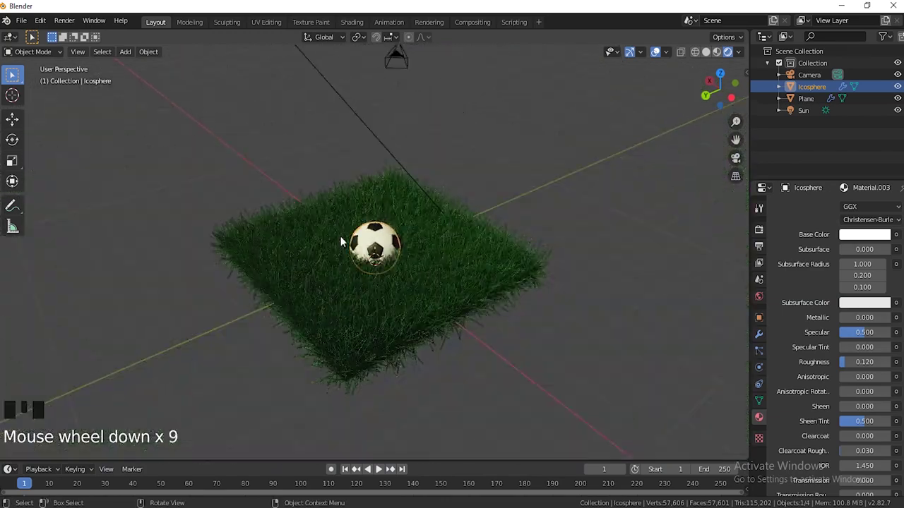
Step: Set the Sun light's Strength to 9 and check the rendered ball in the grass
{"action": "left_click", "coordinate": [283, 131]}
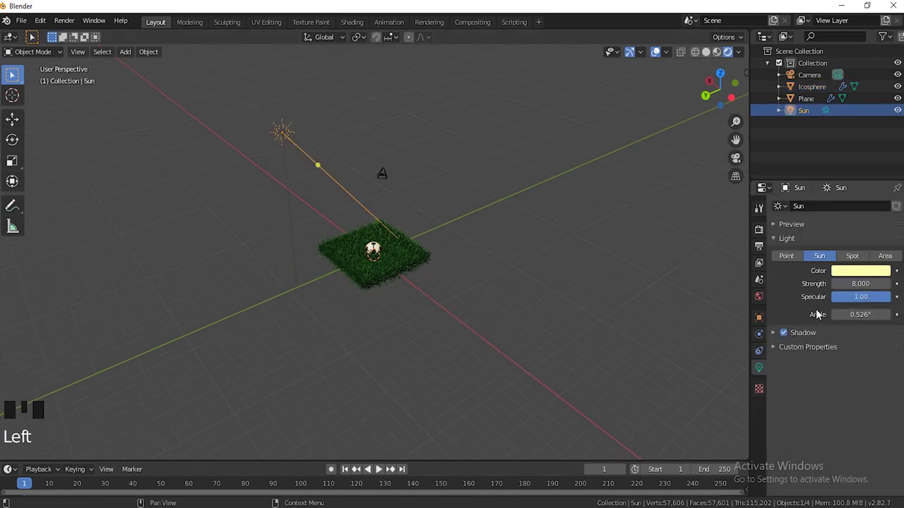
{"action": "double_click", "coordinate": [854, 284]}
{"action": "key", "text": "BackSpace"}
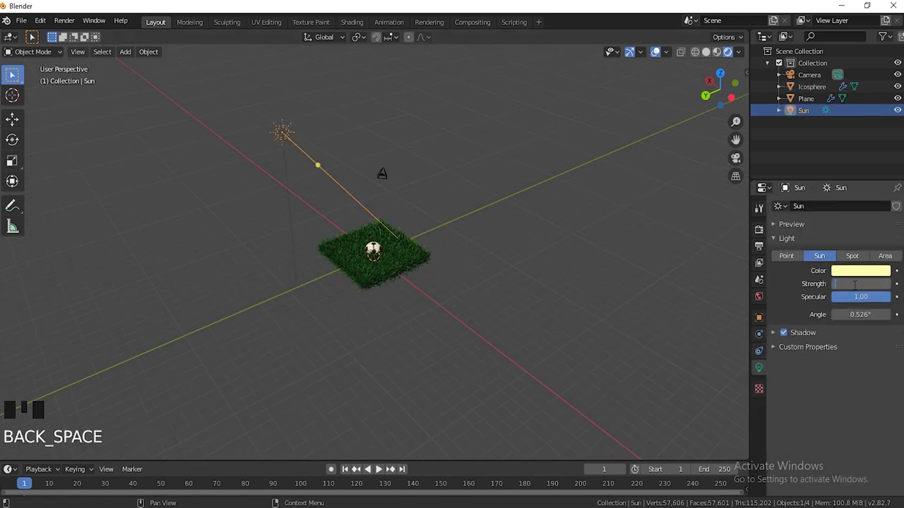
{"action": "type", "text": "9"}
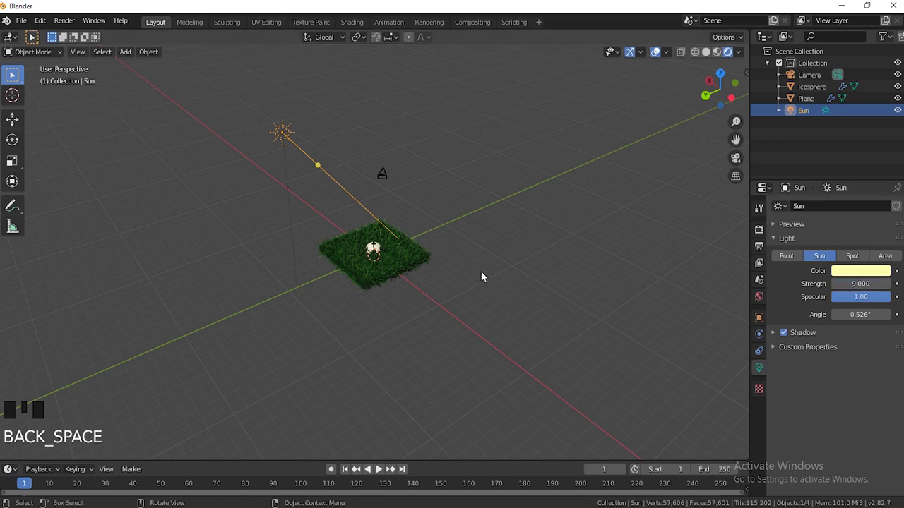
{"action": "scroll", "coordinate": [450, 272], "scroll_direction": "up", "scroll_amount": 12}
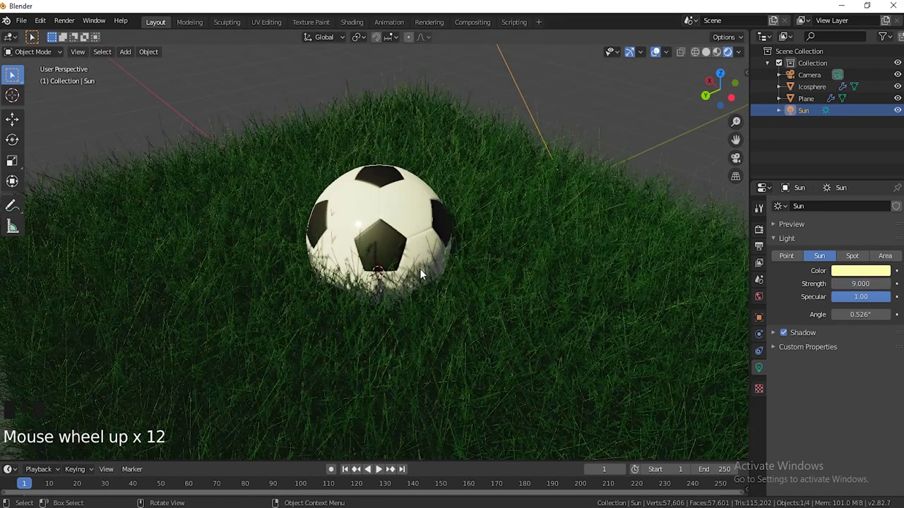
Step: Look through the scene camera and lock the camera to the view
{"action": "middle_click_drag", "start_coordinate": [418, 253], "coordinate": [419, 252]}
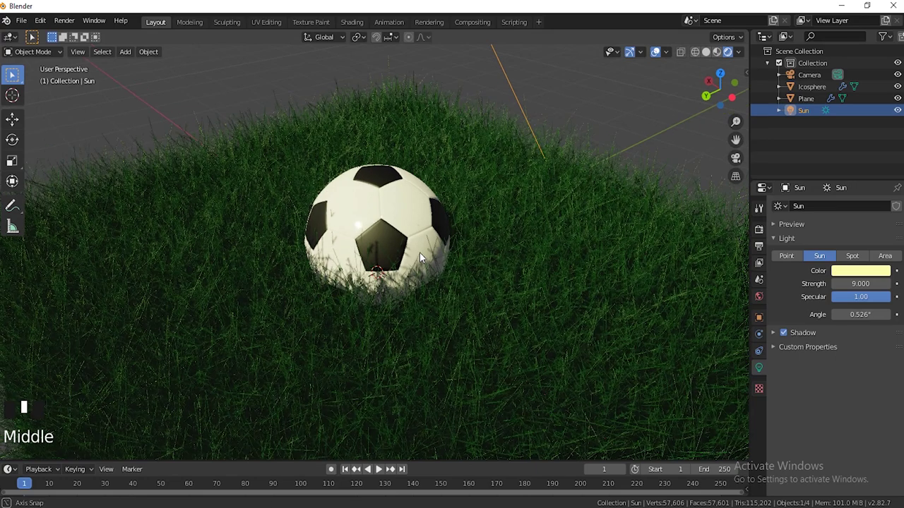
{"action": "key", "text": "KP_0"}
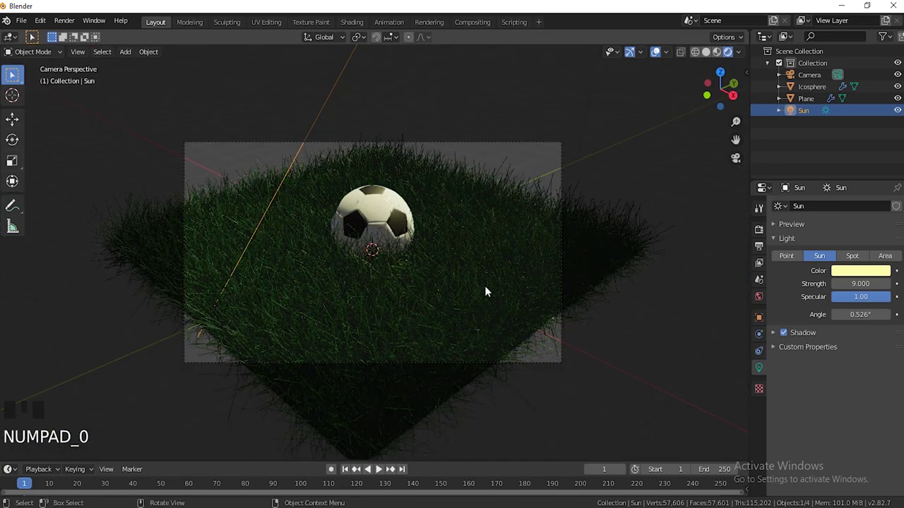
{"action": "key", "text": "n"}
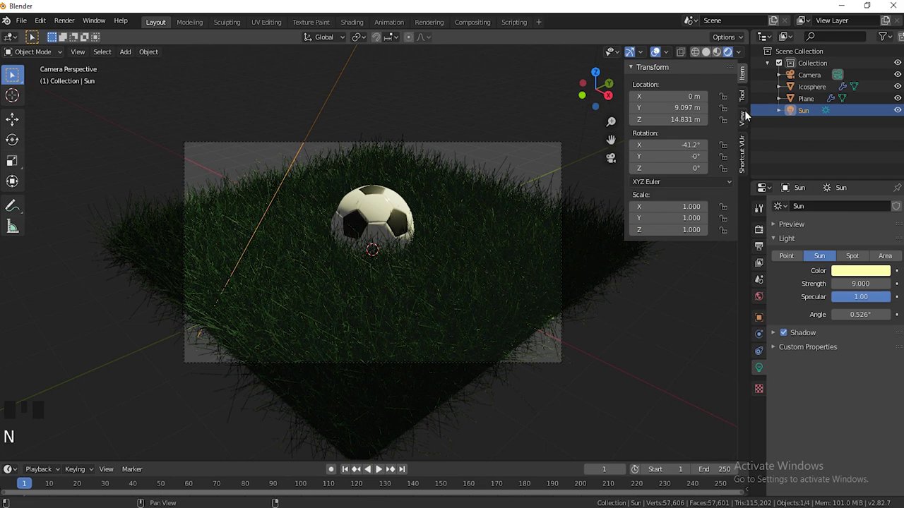
{"action": "left_click", "coordinate": [743, 115]}
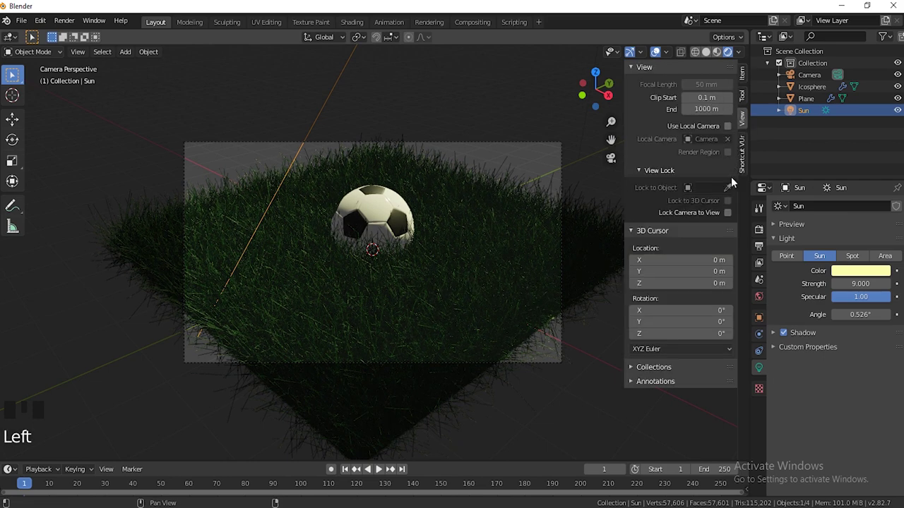
{"action": "left_click", "coordinate": [727, 213]}
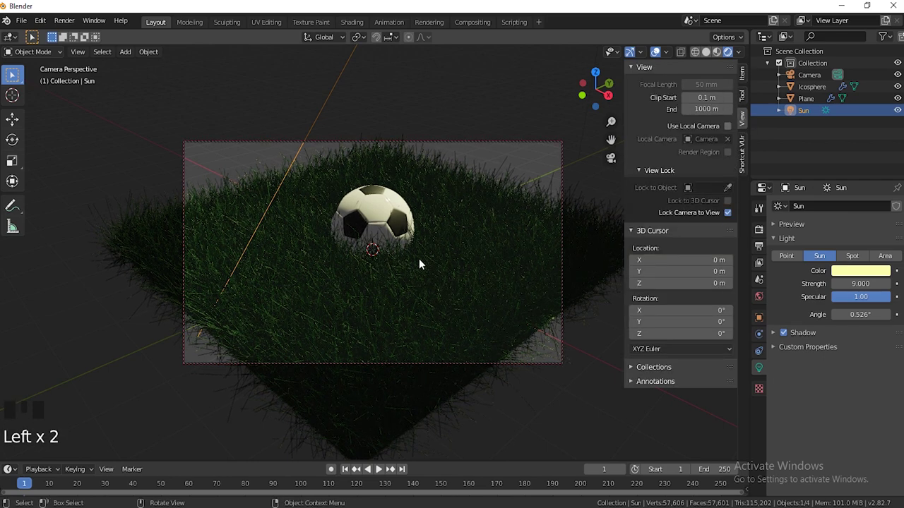
Step: Reframe the camera closer to the ball and orbit it around to the sunlit side
{"action": "scroll", "coordinate": [382, 254], "scroll_direction": "up", "scroll_amount": 4}
{"action": "scroll", "coordinate": [375, 249], "scroll_direction": "down", "scroll_amount": 3}
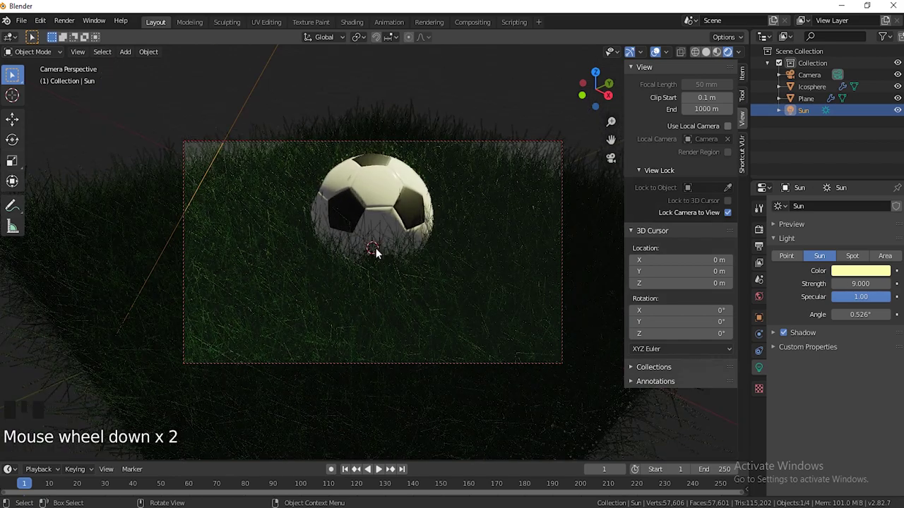
{"action": "middle_click_drag", "start_coordinate": [382, 247], "coordinate": [517, 254]}
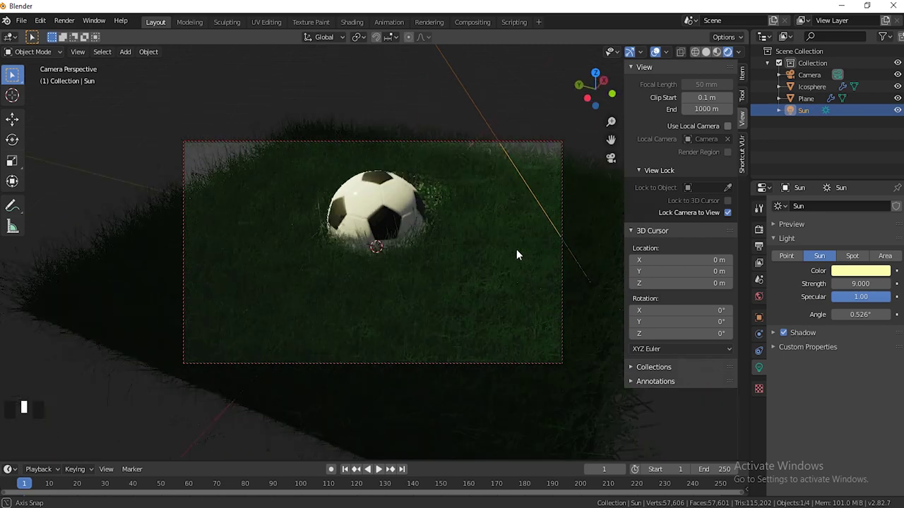
Step: Move the grass plane about 0.7 m along the global X axis
{"action": "left_click", "coordinate": [464, 267]}
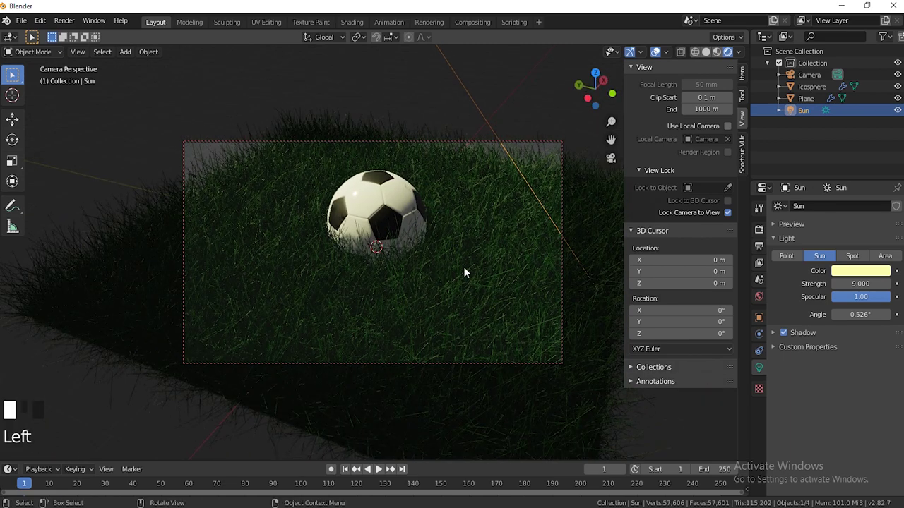
{"action": "key", "text": "g"}
{"action": "key", "text": "y"}
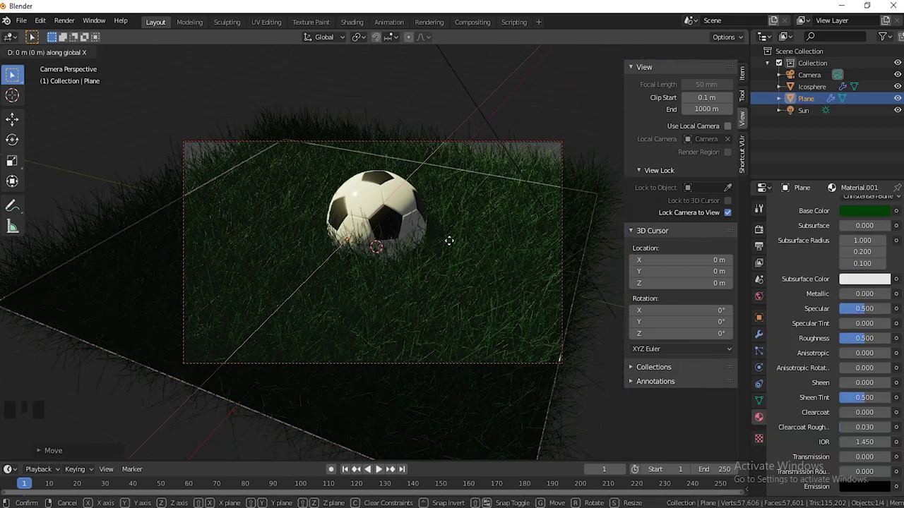
{"action": "key", "text": "x"}
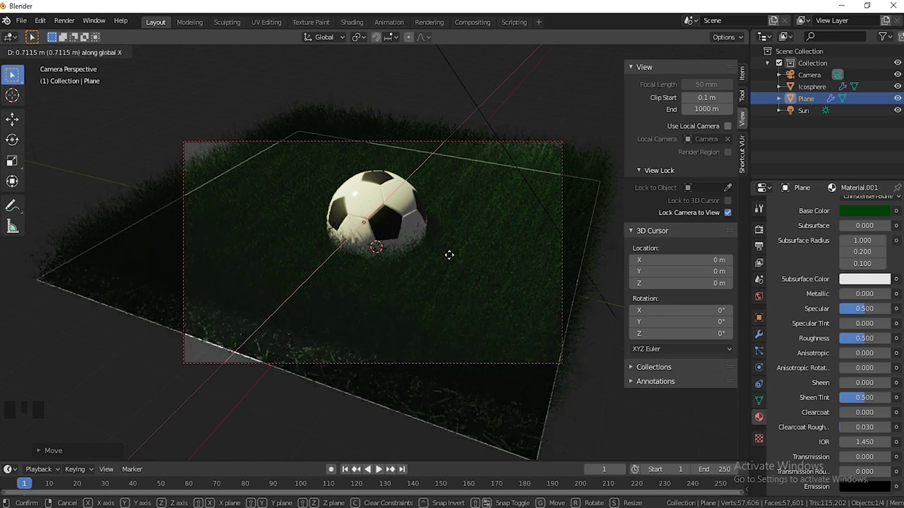
{"action": "left_click", "coordinate": [450, 256]}
Step: Scale the grass plane up by about 1.23 in solid shading and return to the rendered view
{"action": "left_click", "coordinate": [706, 51]}
{"action": "key", "text": "s"}
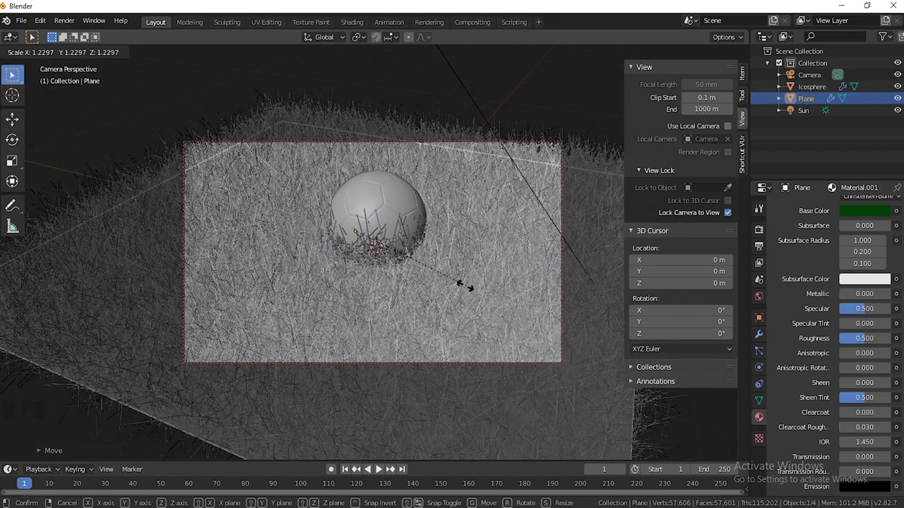
{"action": "left_click", "coordinate": [466, 288]}
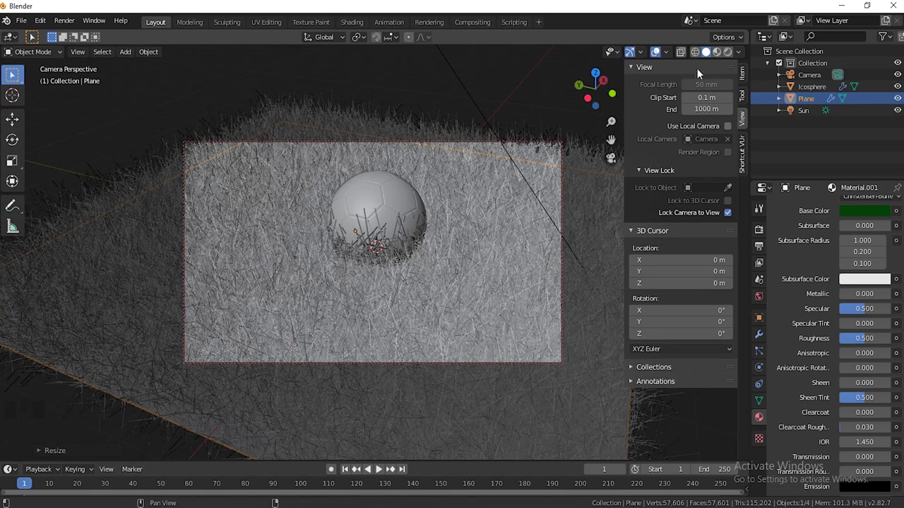
{"action": "left_click", "coordinate": [727, 51]}
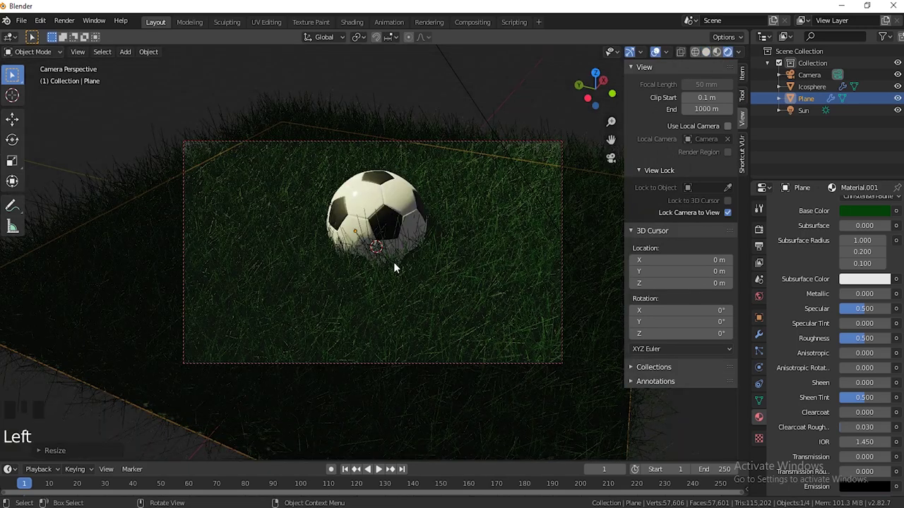
Step: Brighten the grass plane material's Base Color to a lighter, more vivid green
{"action": "left_click", "coordinate": [394, 266]}
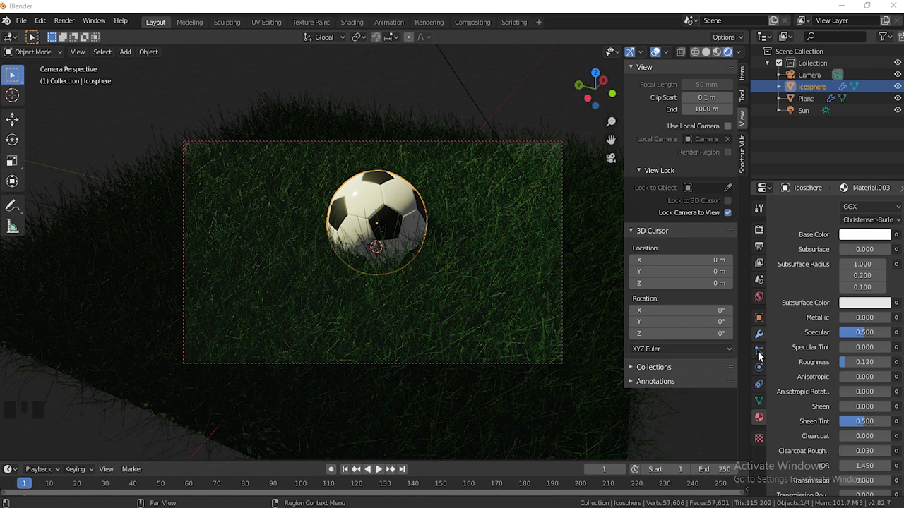
{"action": "left_click", "coordinate": [515, 298]}
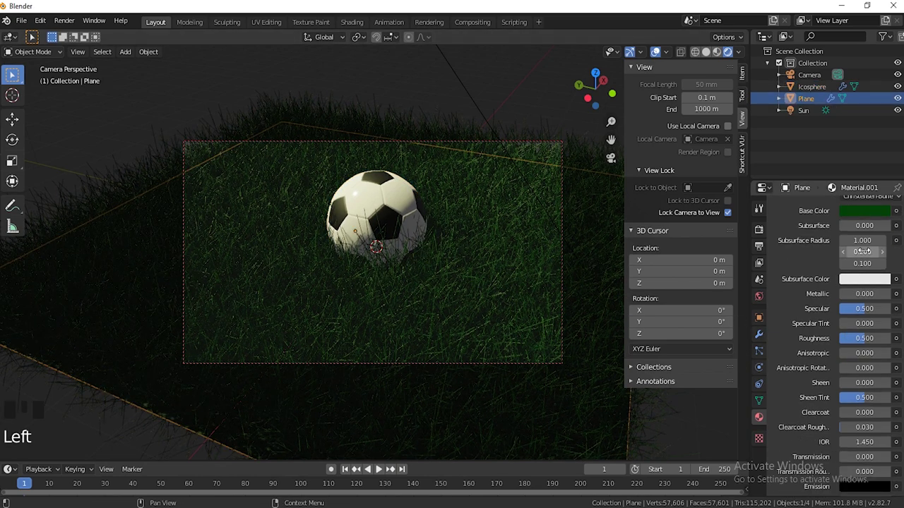
{"action": "scroll", "coordinate": [862, 252], "scroll_direction": "up", "scroll_amount": 3}
{"action": "left_click", "coordinate": [864, 282]}
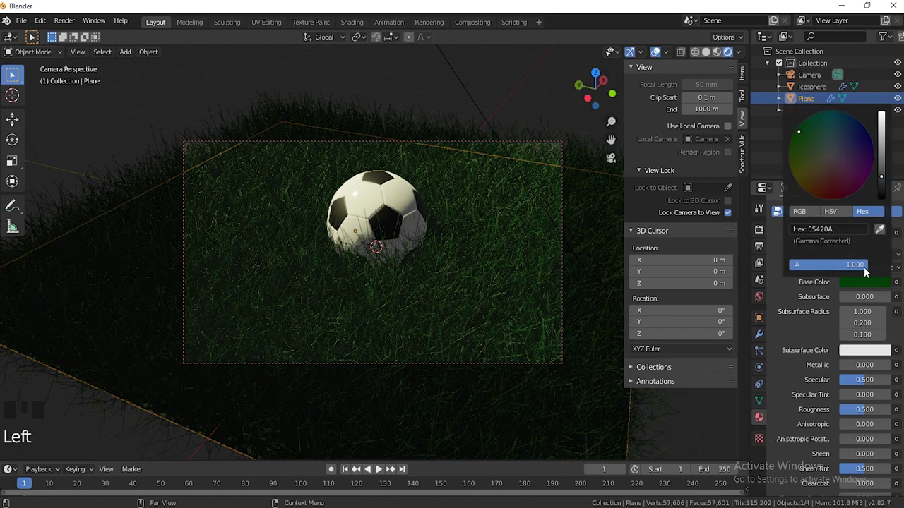
{"action": "mouse_move", "coordinate": [881, 176]}
{"action": "left_mouse_down"}
{"action": "mouse_move", "coordinate": [881, 128]}
{"action": "mouse_move", "coordinate": [882, 159]}
{"action": "left_mouse_up"}
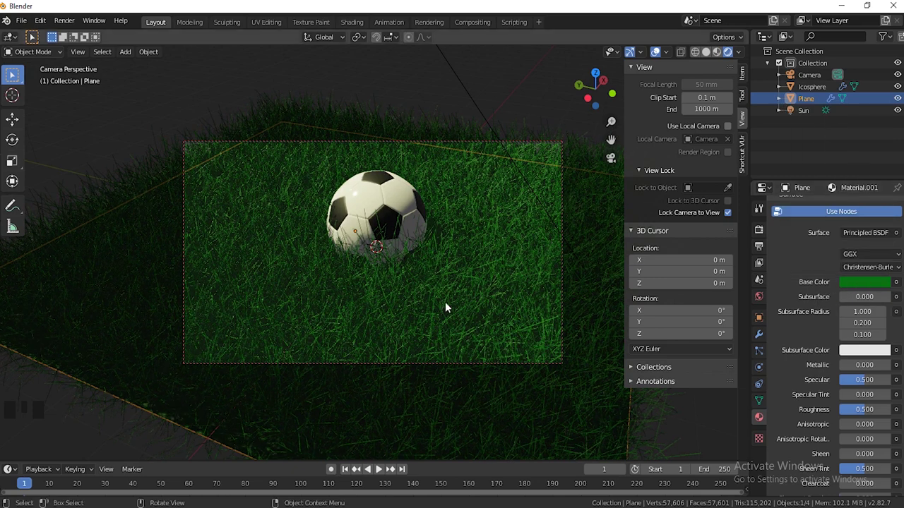
Step: Set the Sun light's Strength to 11
{"action": "left_click", "coordinate": [396, 197]}
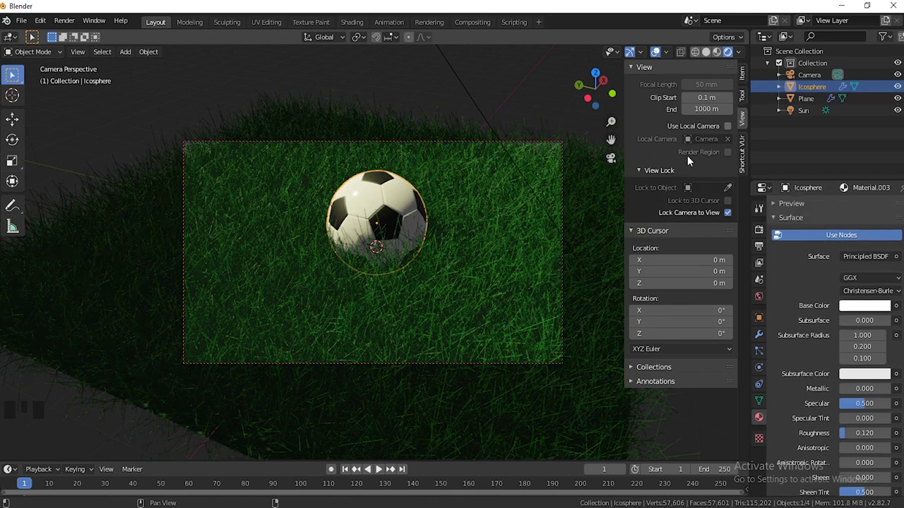
{"action": "left_click", "coordinate": [761, 297]}
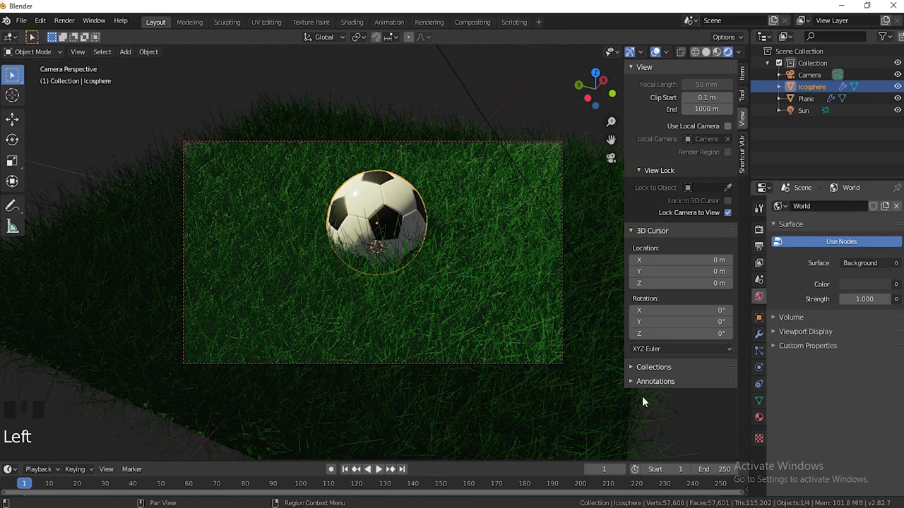
{"action": "left_click", "coordinate": [455, 72]}
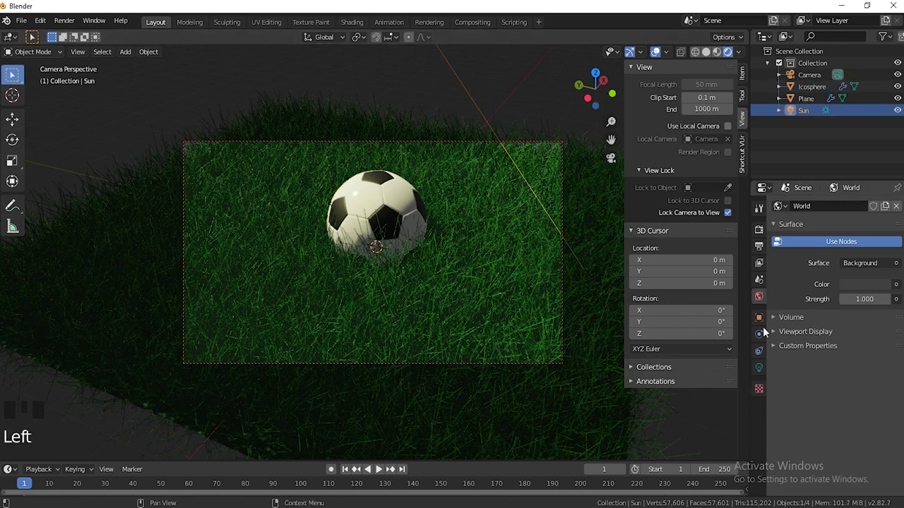
{"action": "left_click", "coordinate": [760, 366]}
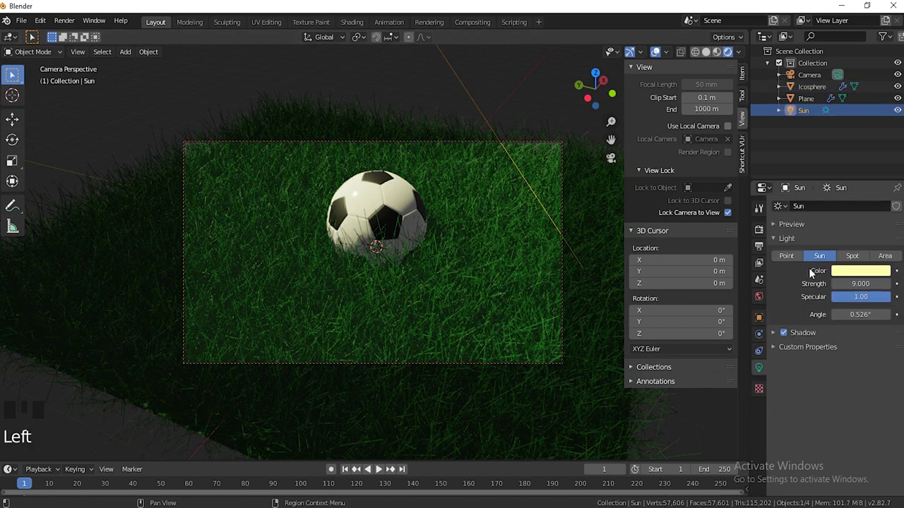
{"action": "double_click", "coordinate": [865, 284]}
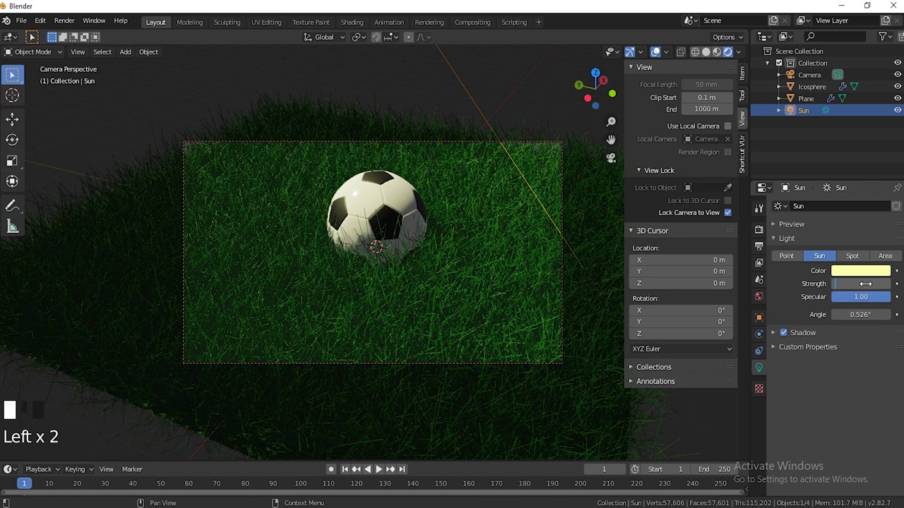
{"action": "key", "text": "BackSpace"}
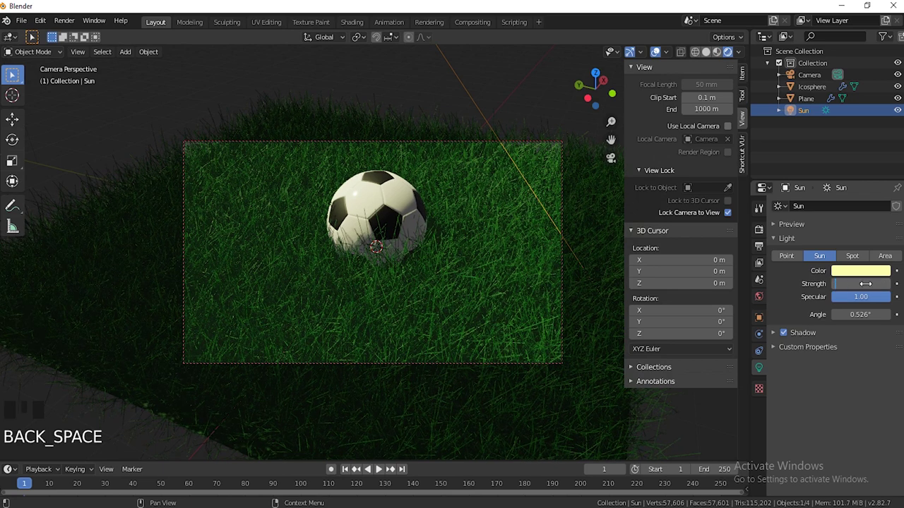
{"action": "type", "text": "11"}
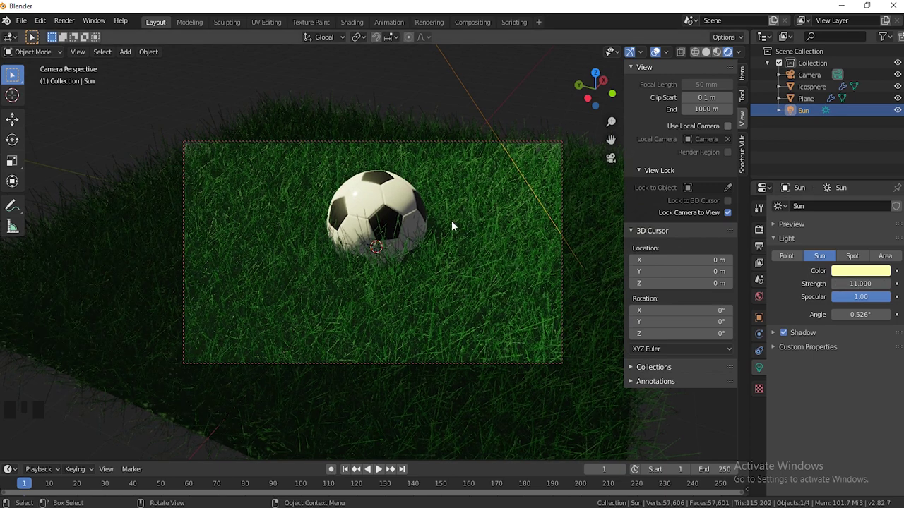
Step: Set the Eevee render samples to 200 and render the image
{"action": "left_click", "coordinate": [401, 216]}
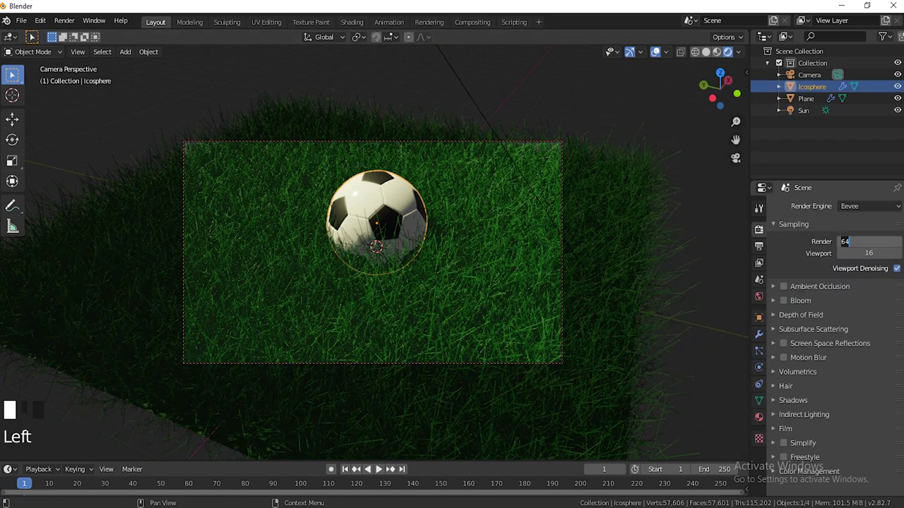
{"action": "key", "text": "BackSpace"}
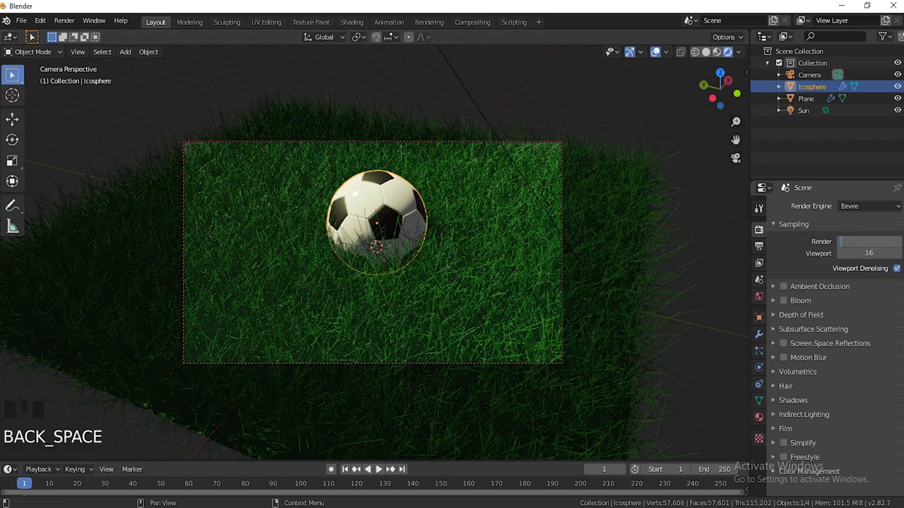
{"action": "type", "text": "200"}
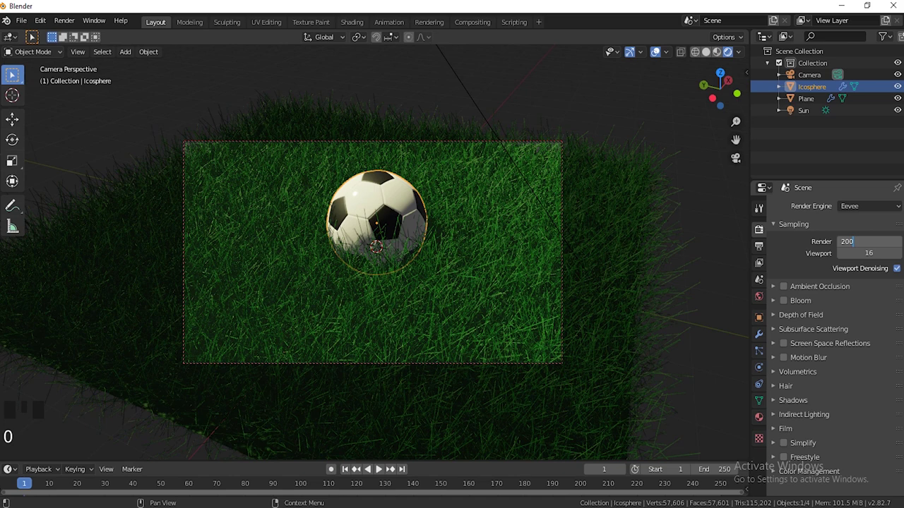
{"action": "key", "text": "Return"}
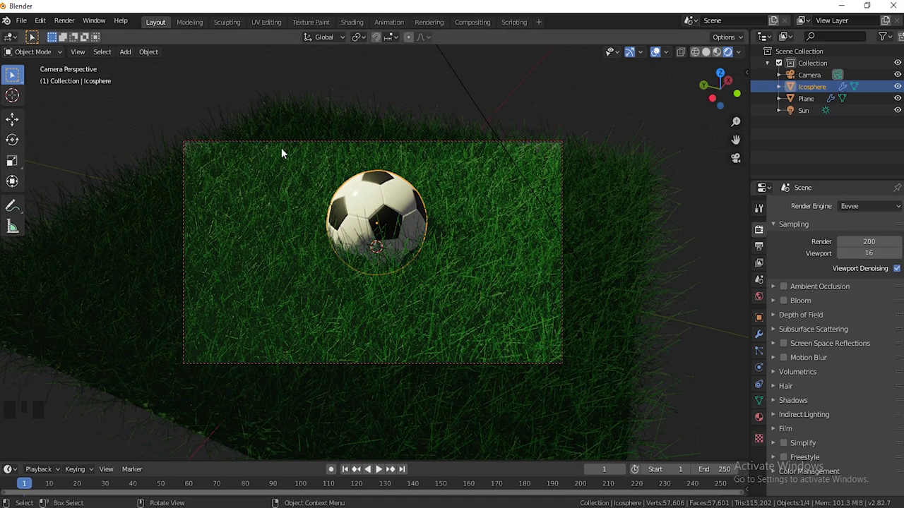
{"action": "left_click", "coordinate": [62, 21]}
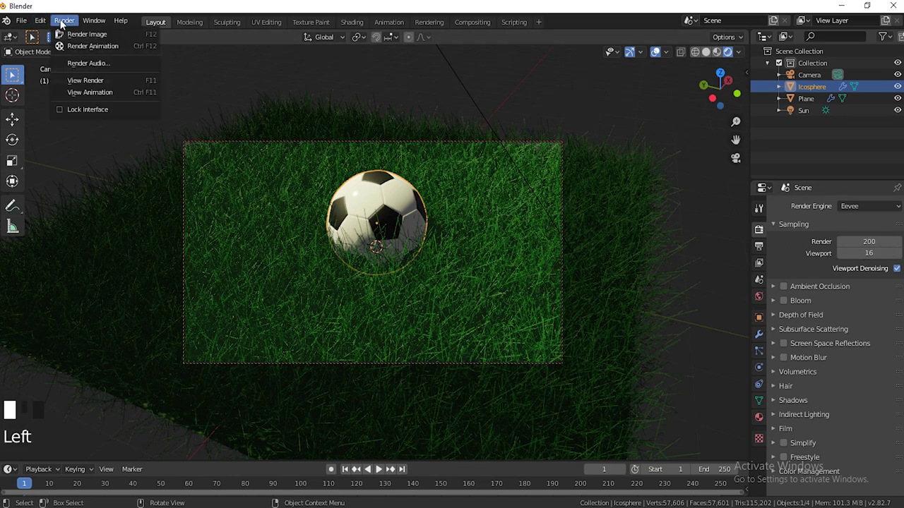
{"action": "left_click", "coordinate": [79, 34]}
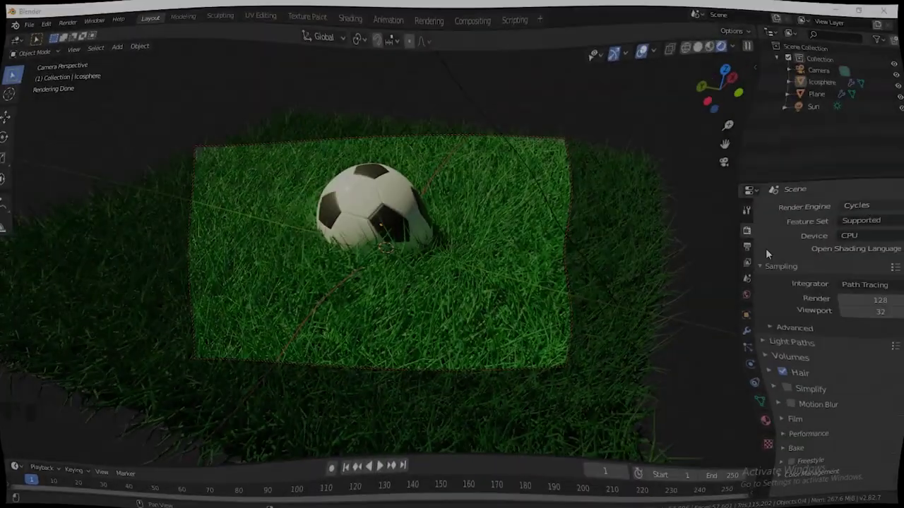
Step: Render the image with the Cycles engine at 400 render samples
{"action": "left_click", "coordinate": [856, 206]}
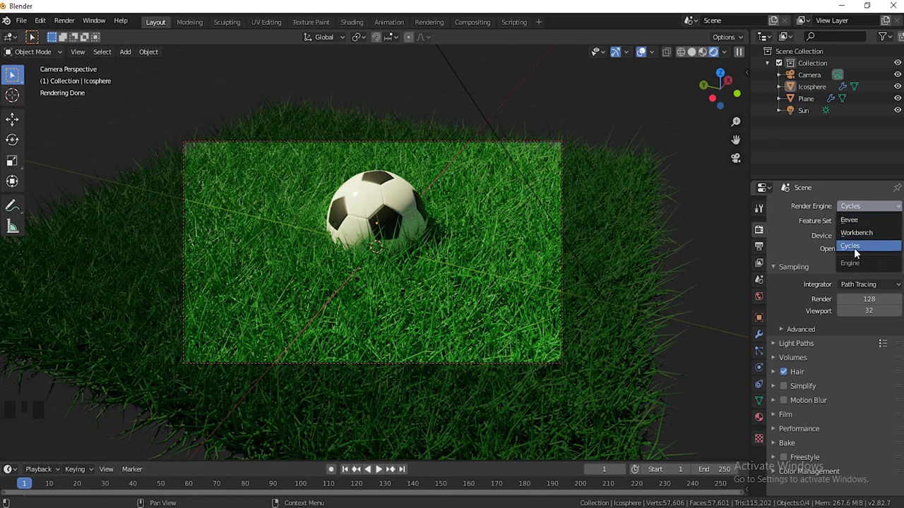
{"action": "left_click", "coordinate": [853, 246]}
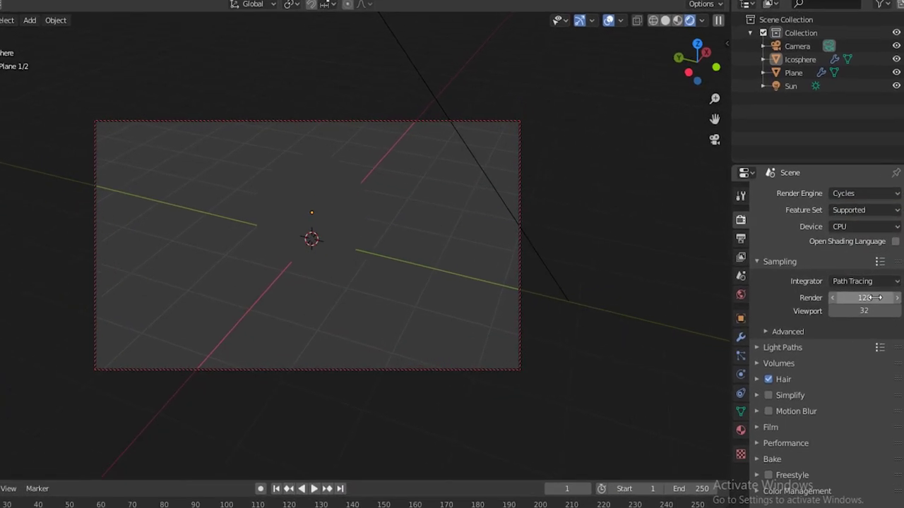
{"action": "left_click", "coordinate": [874, 298]}
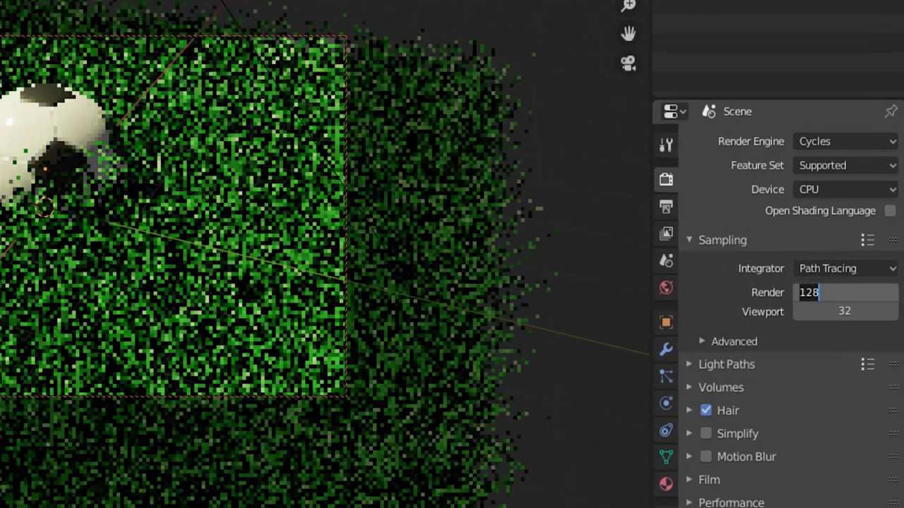
{"action": "key", "text": "BackSpace"}
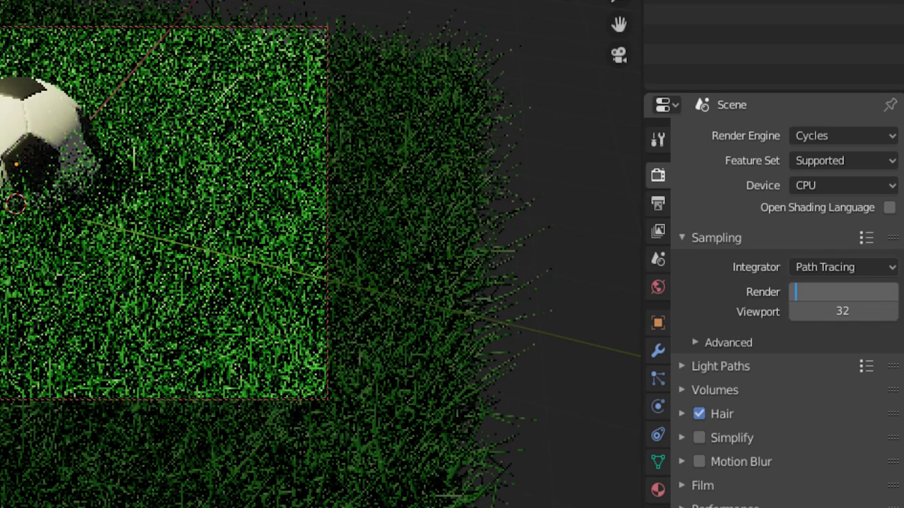
{"action": "type", "text": "400"}
{"action": "key", "text": "Return"}
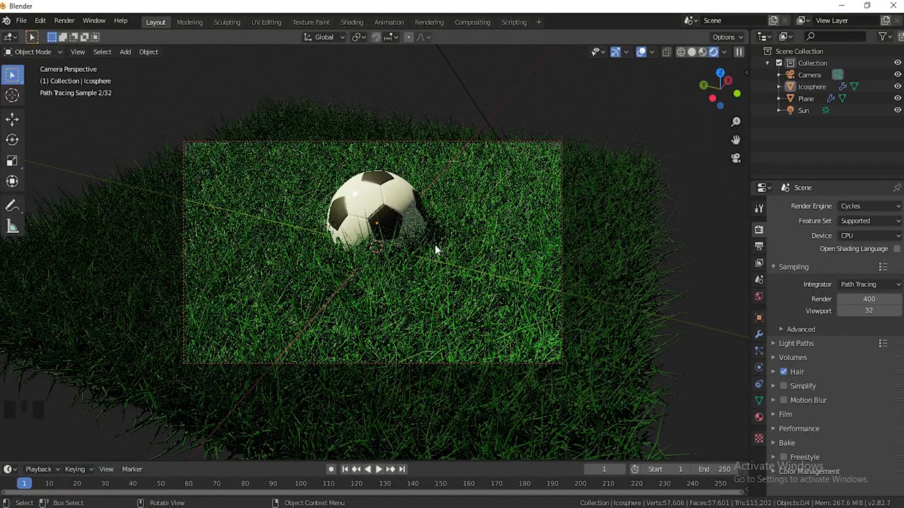
{"action": "left_click", "coordinate": [62, 21]}
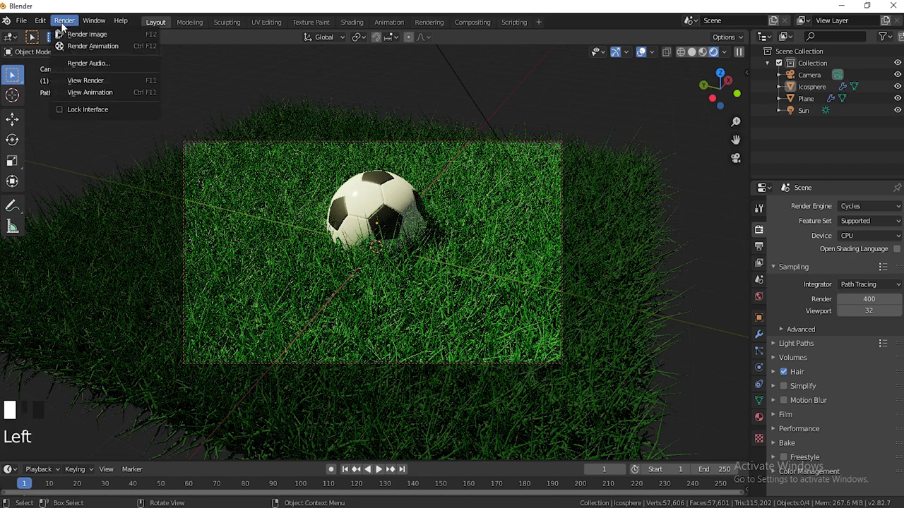
{"action": "left_click", "coordinate": [79, 35]}
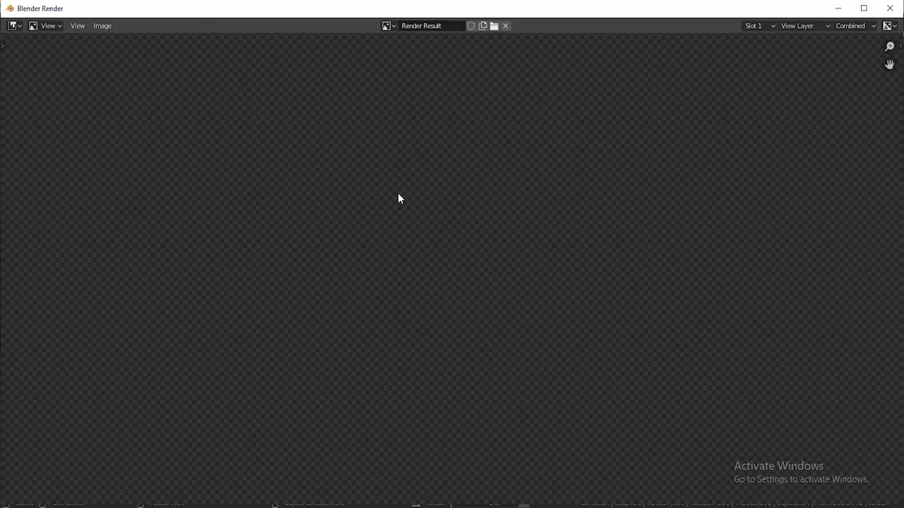